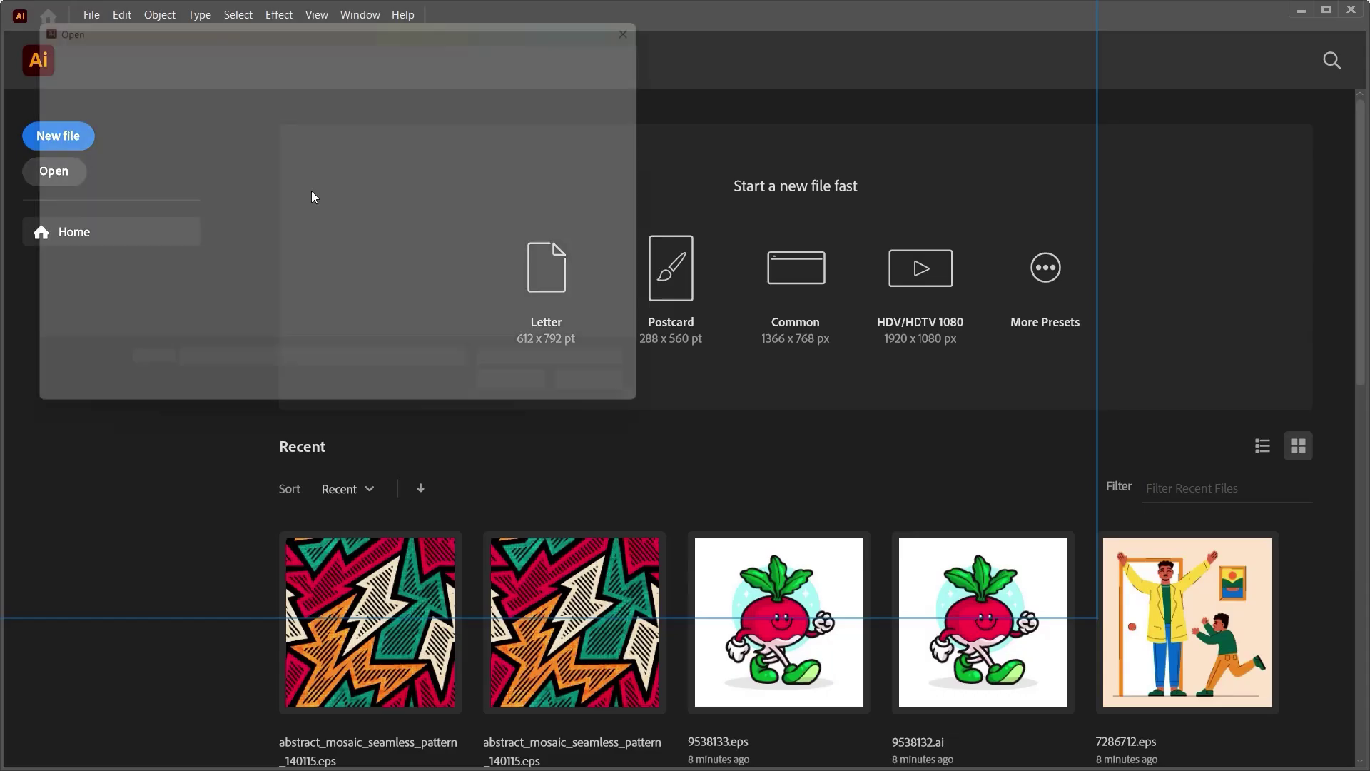
- Bring up the Open dialog from Illustrator's Home screen
click(597, 268)
- Open abstract_mosaic_seamless_pattern_140115.eps and inspect its artwork in the Layers panel
double_click(597, 267)
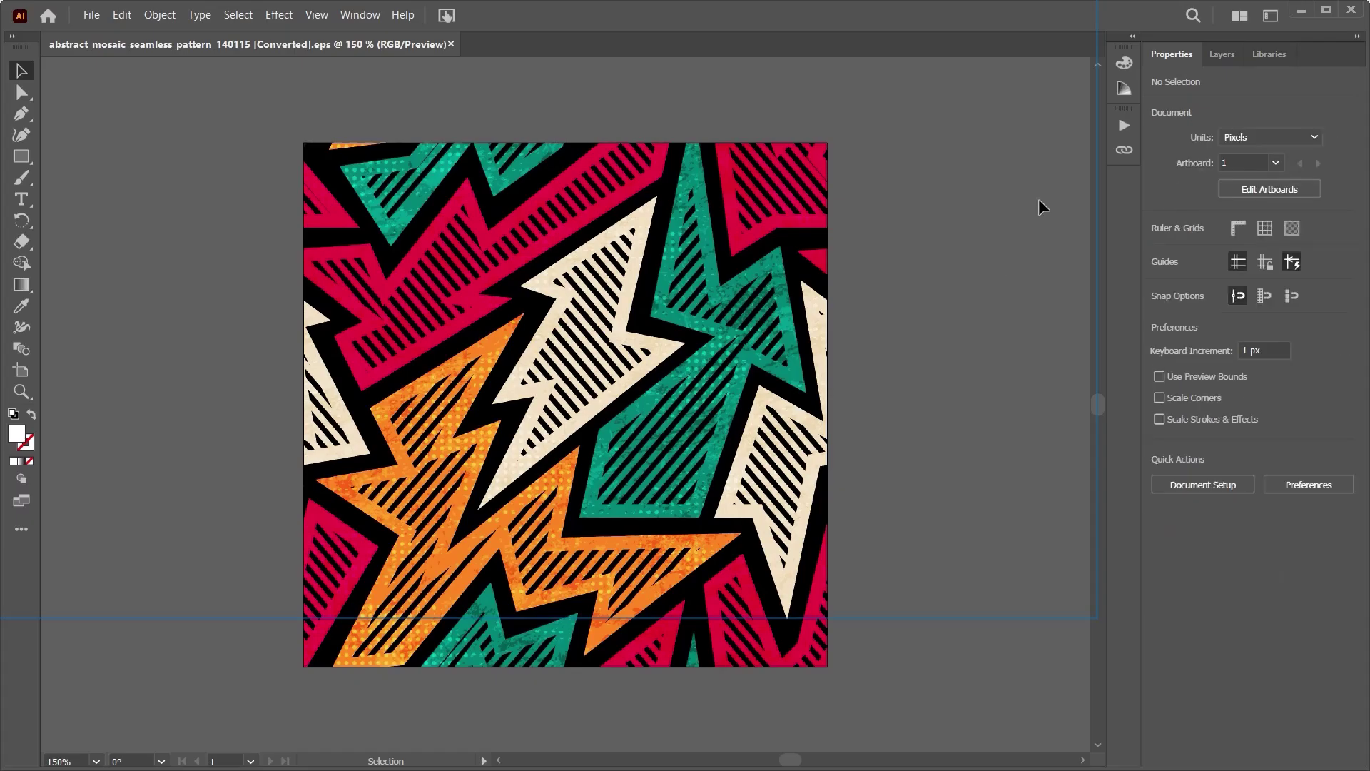
click(1221, 55)
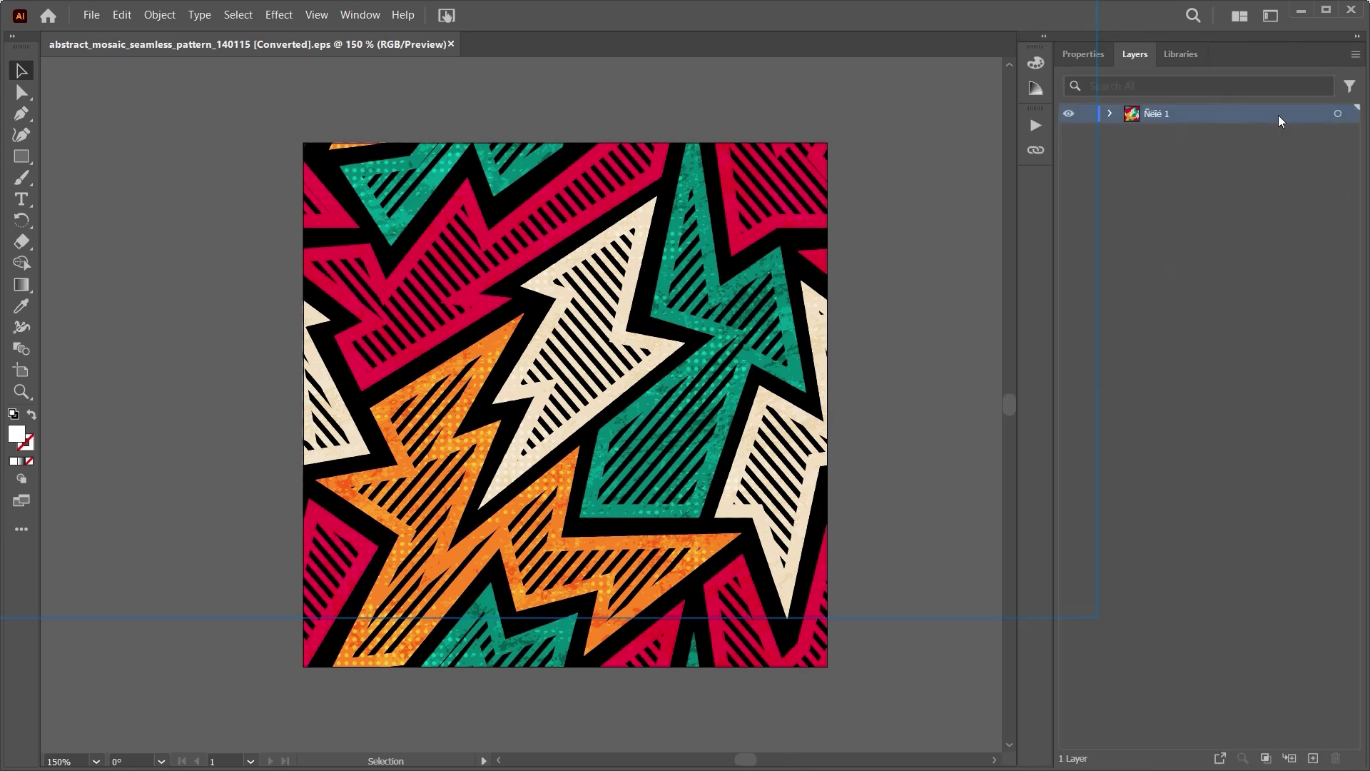
click(1339, 116)
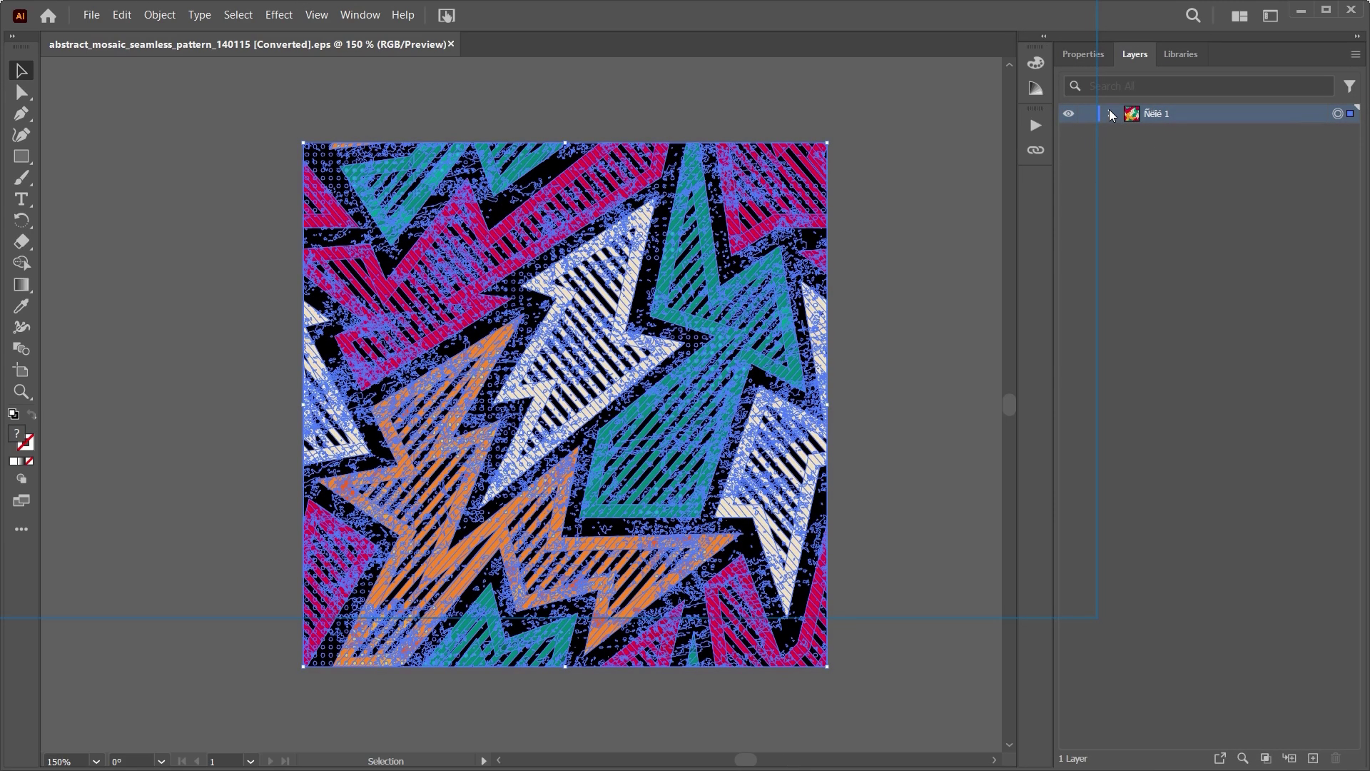
click(1078, 54)
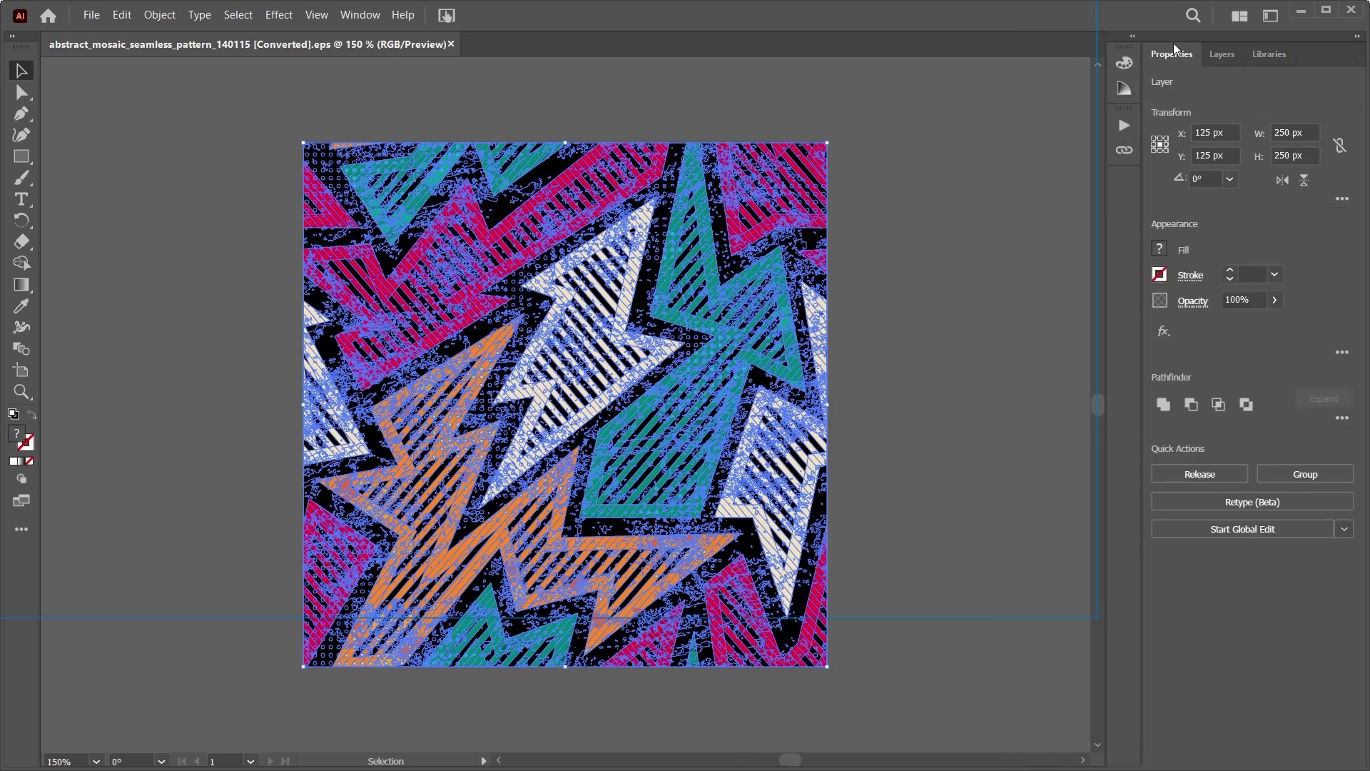
click(1223, 58)
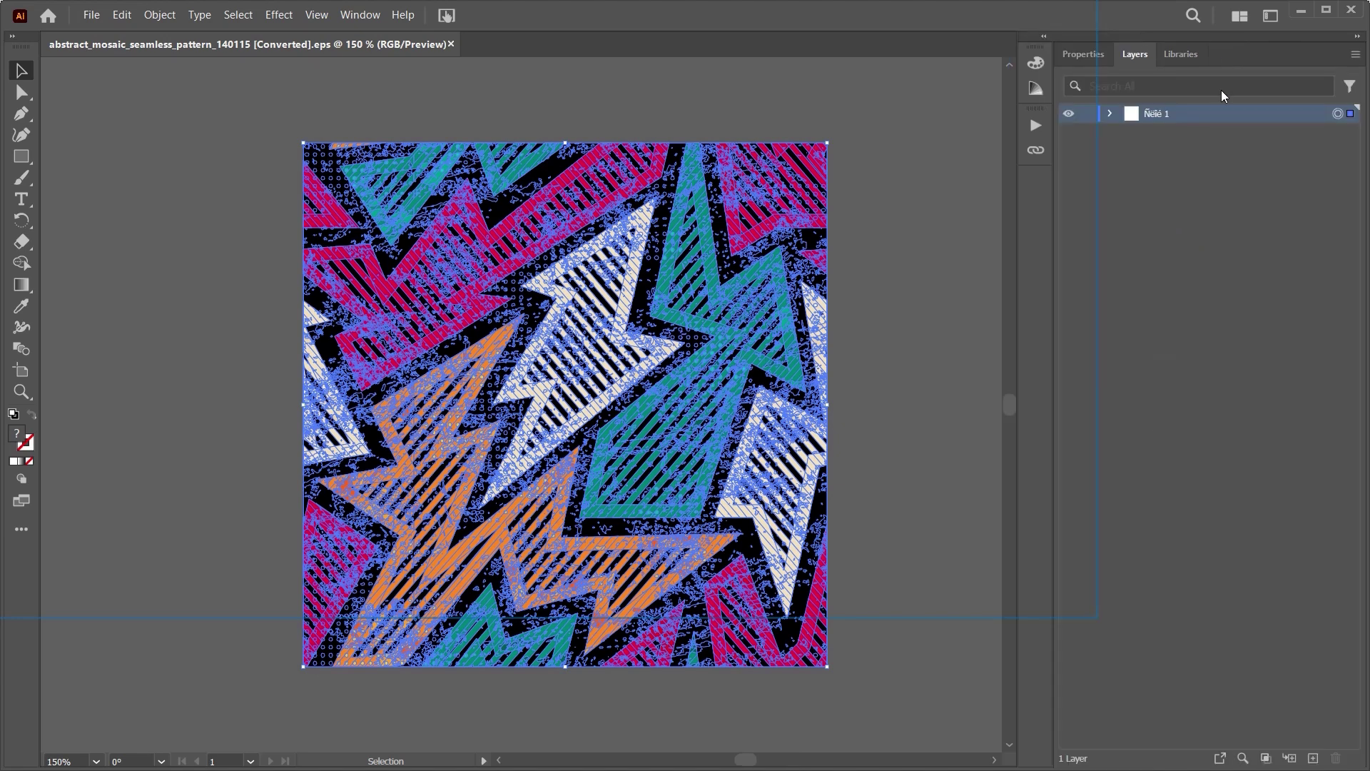
click(874, 226)
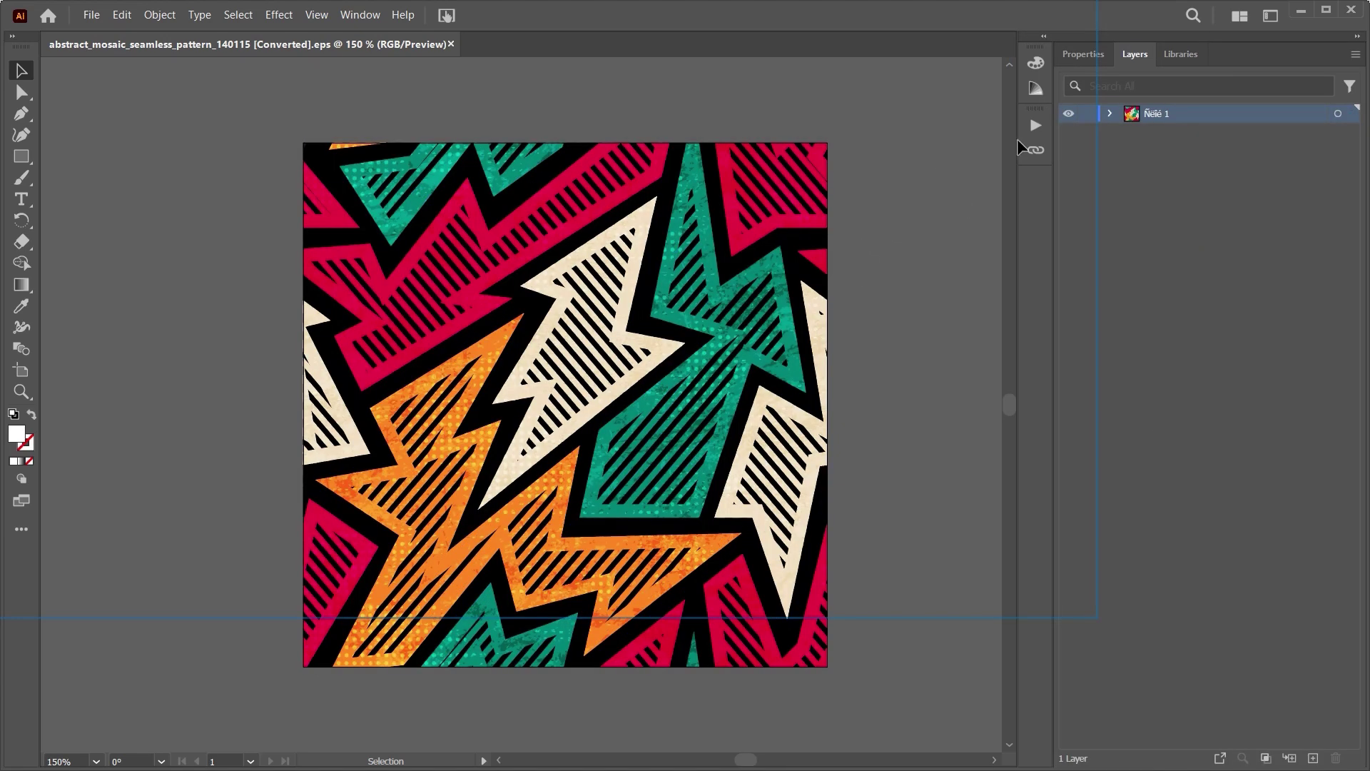
- Select only the fourth and fifth groups of Layer 1 and start recolouring them
click(1111, 112)
click(1285, 189)
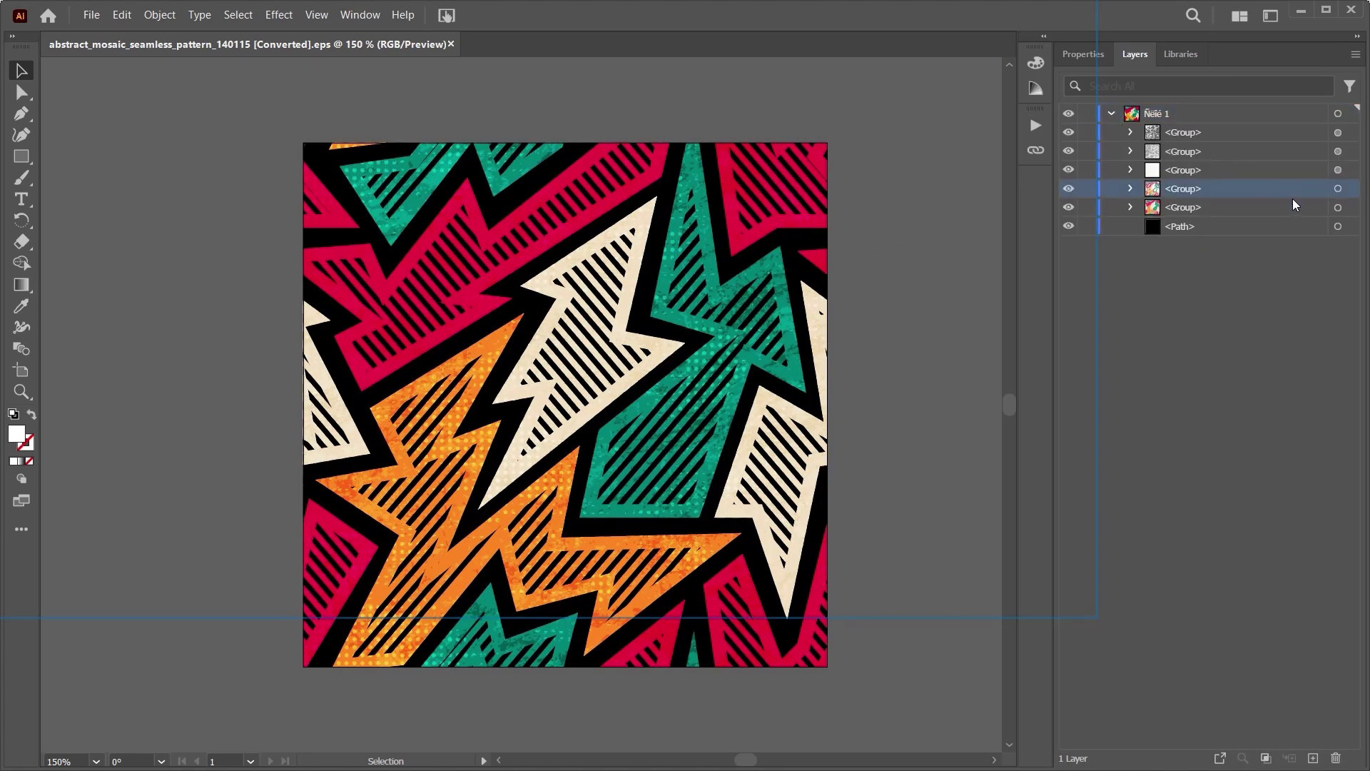
click(1338, 190)
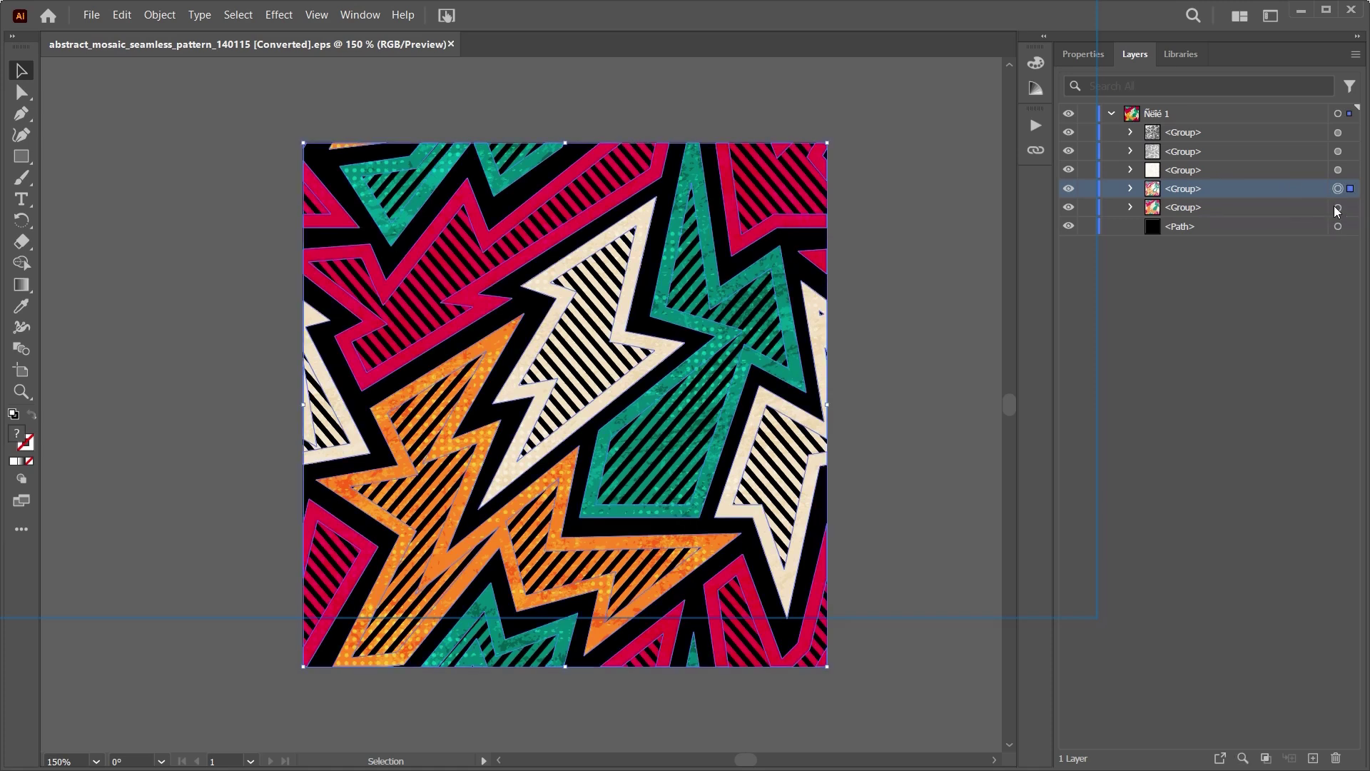
shift+click(1339, 208)
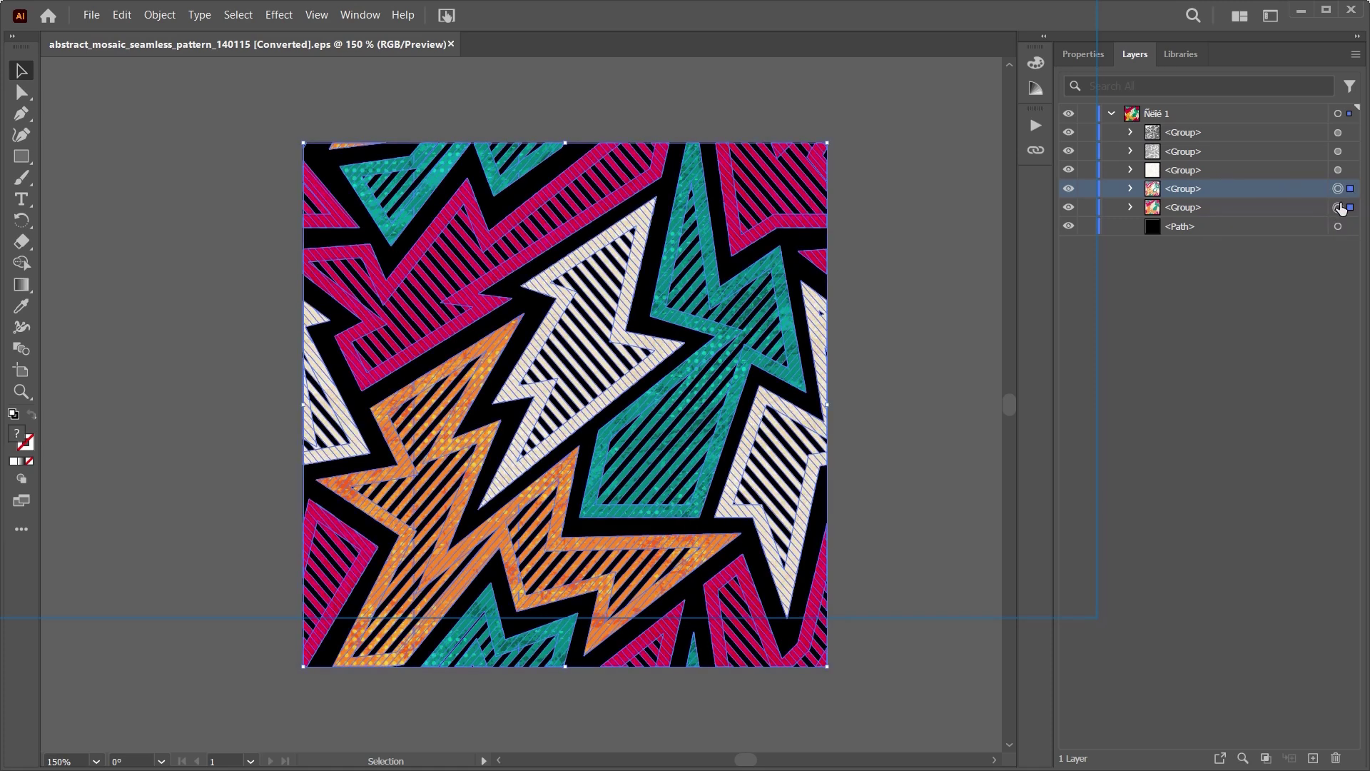
click(1070, 57)
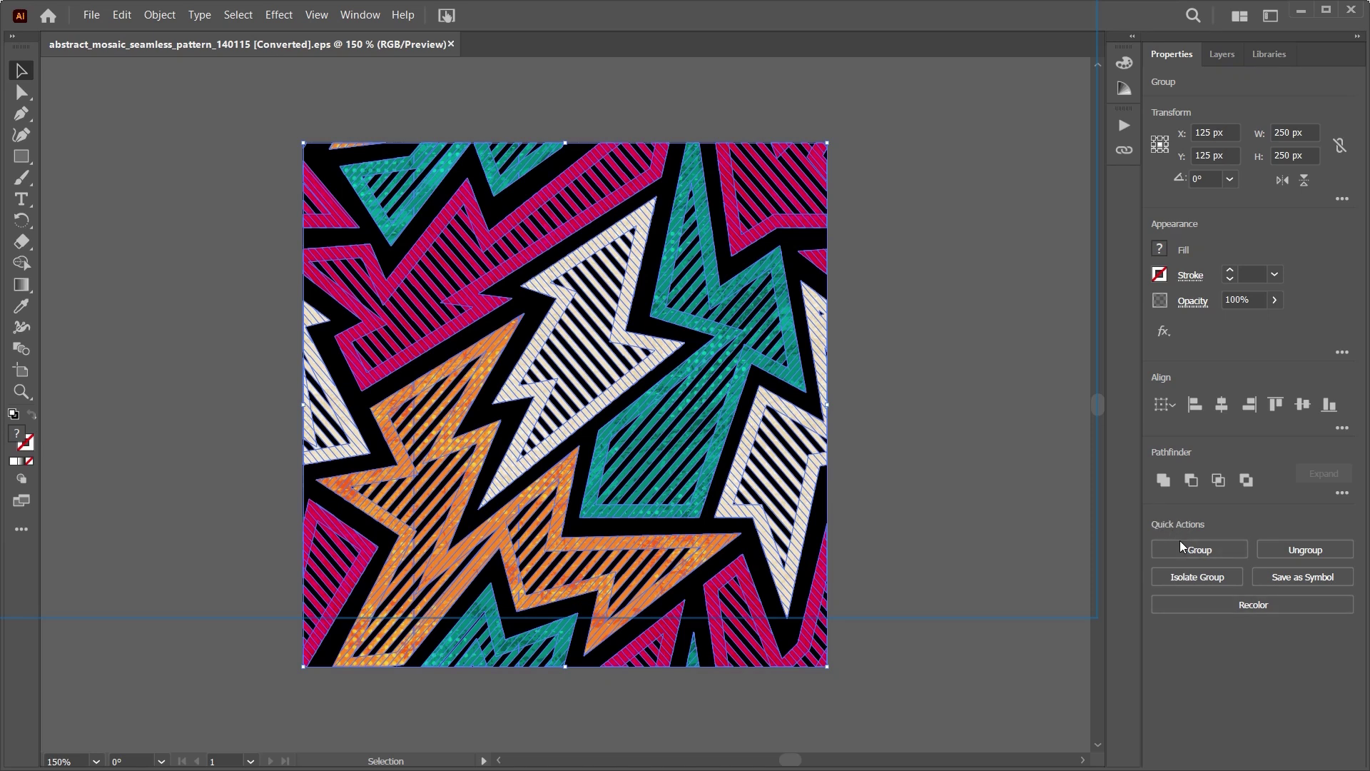
click(1219, 603)
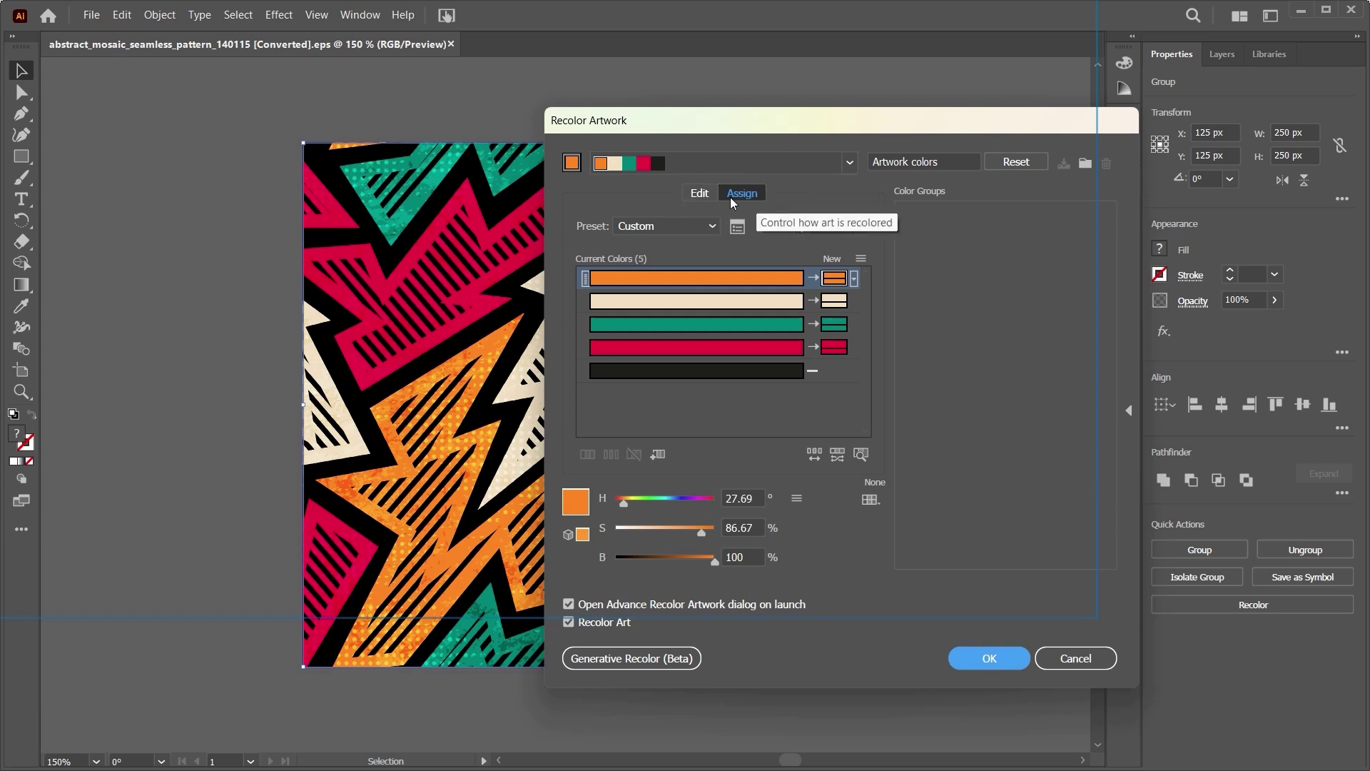
- Rotate the colour harmony on the wheel toward greens and soften the blue to greyish purple
click(695, 194)
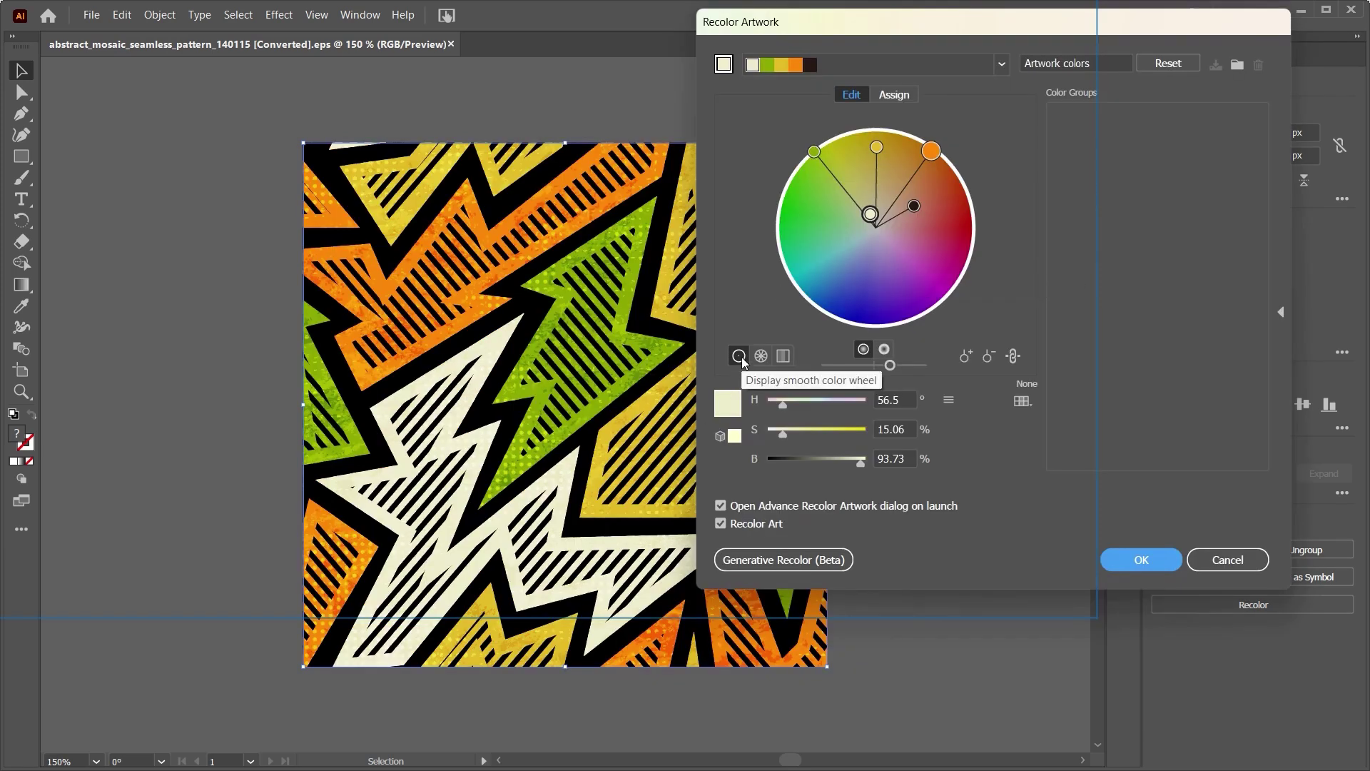
drag(816, 153, 957, 281)
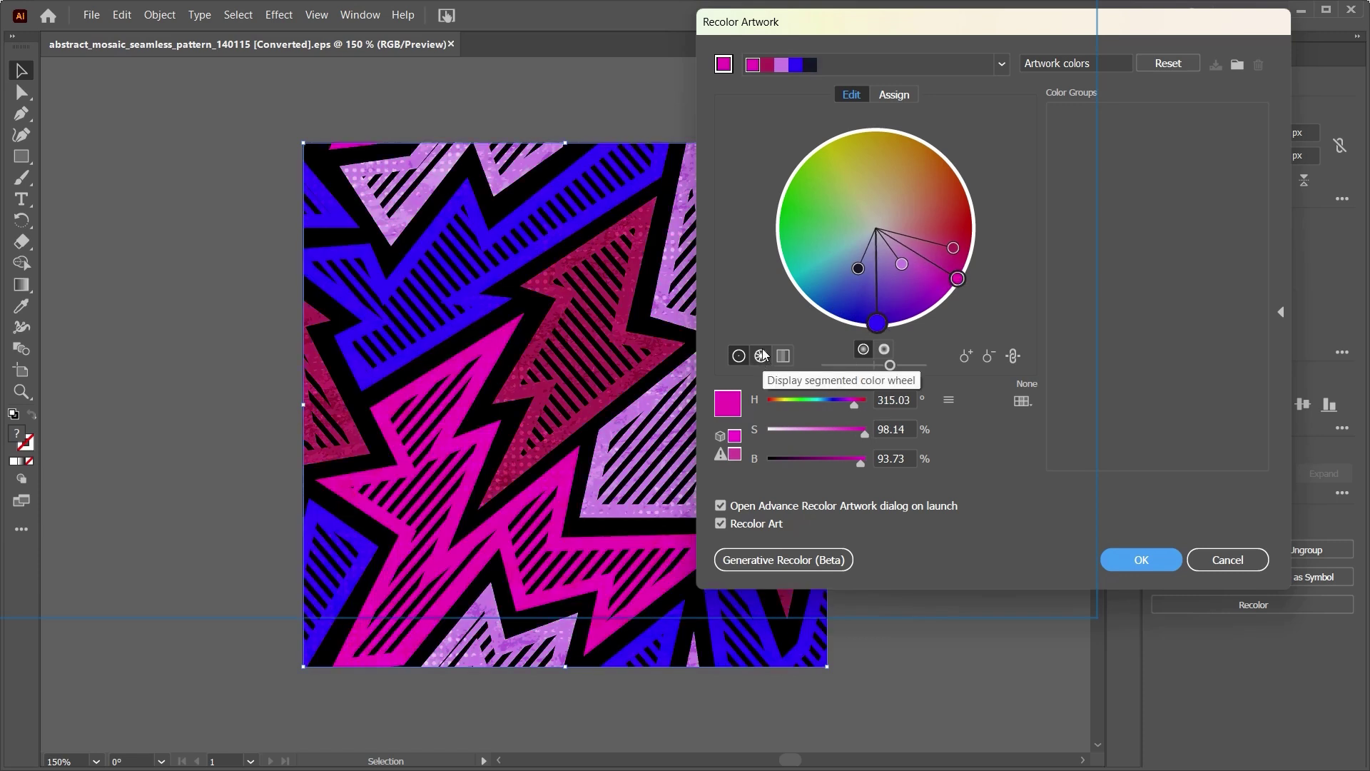
click(762, 355)
drag(858, 269, 865, 218)
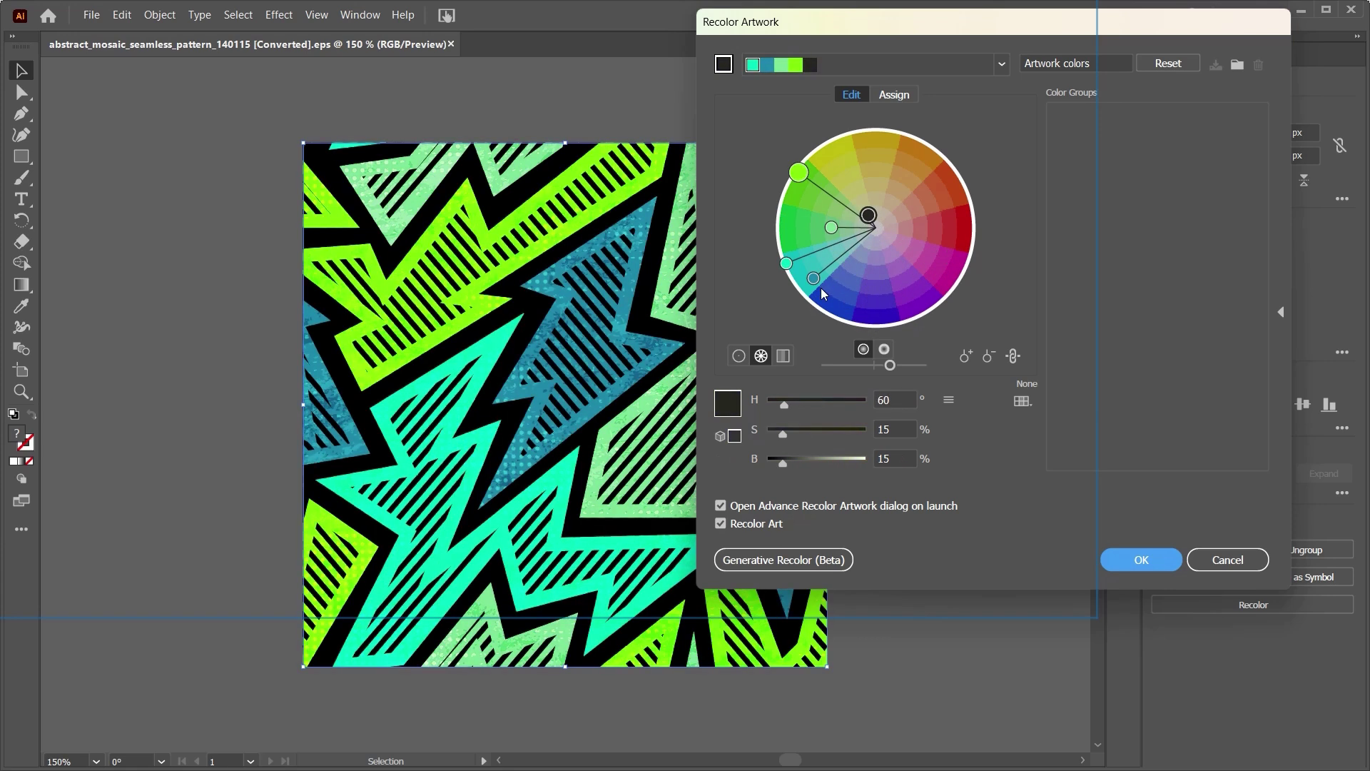
click(842, 280)
drag(844, 280, 854, 266)
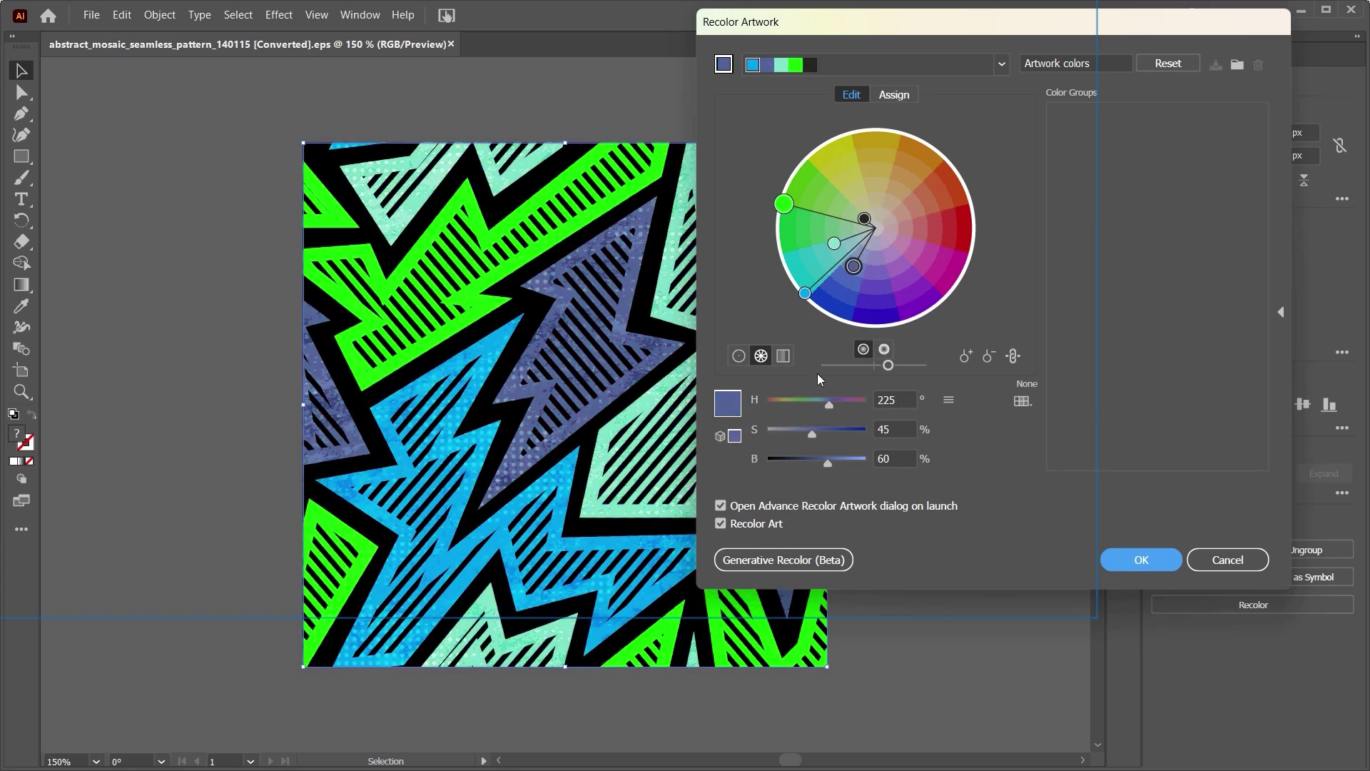
- In colour bars view, swap the purple and blue and move mint to the front
click(785, 359)
click(800, 269)
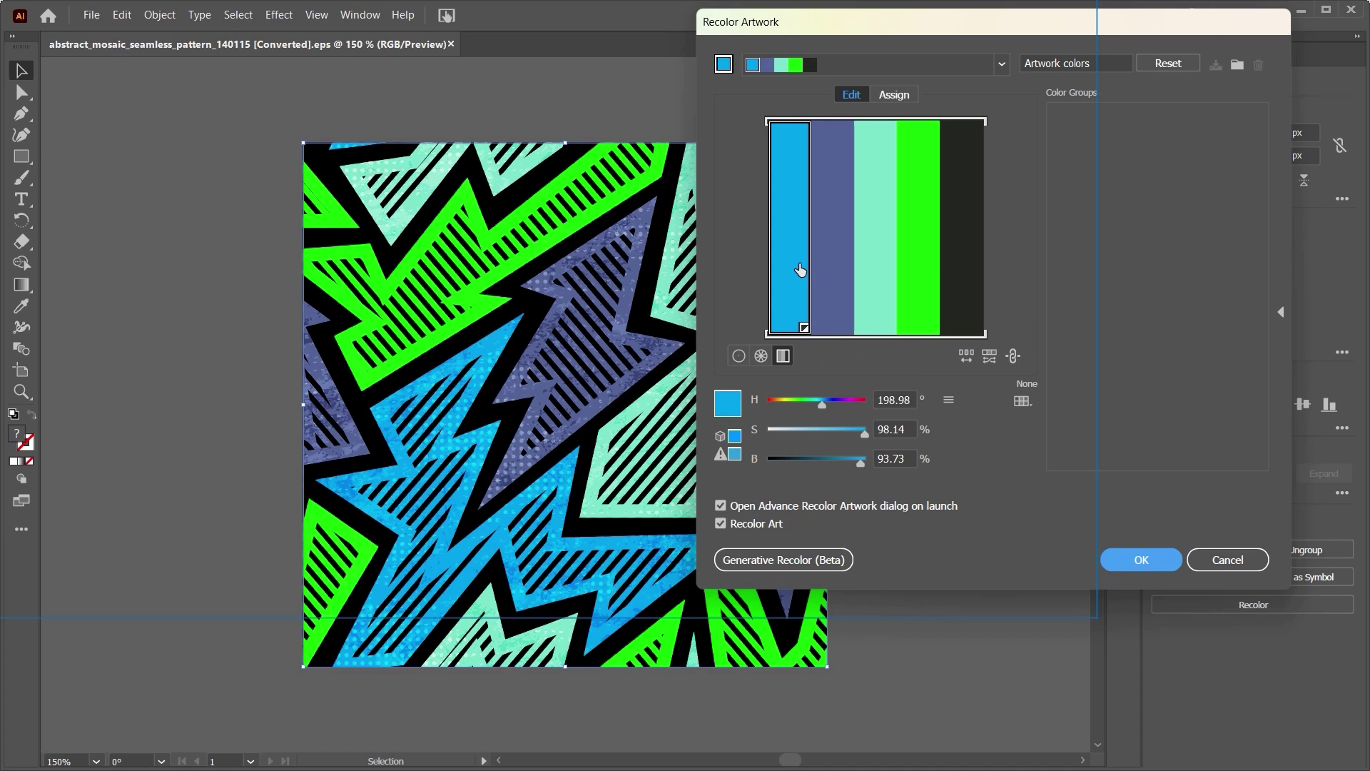
drag(831, 259, 790, 256)
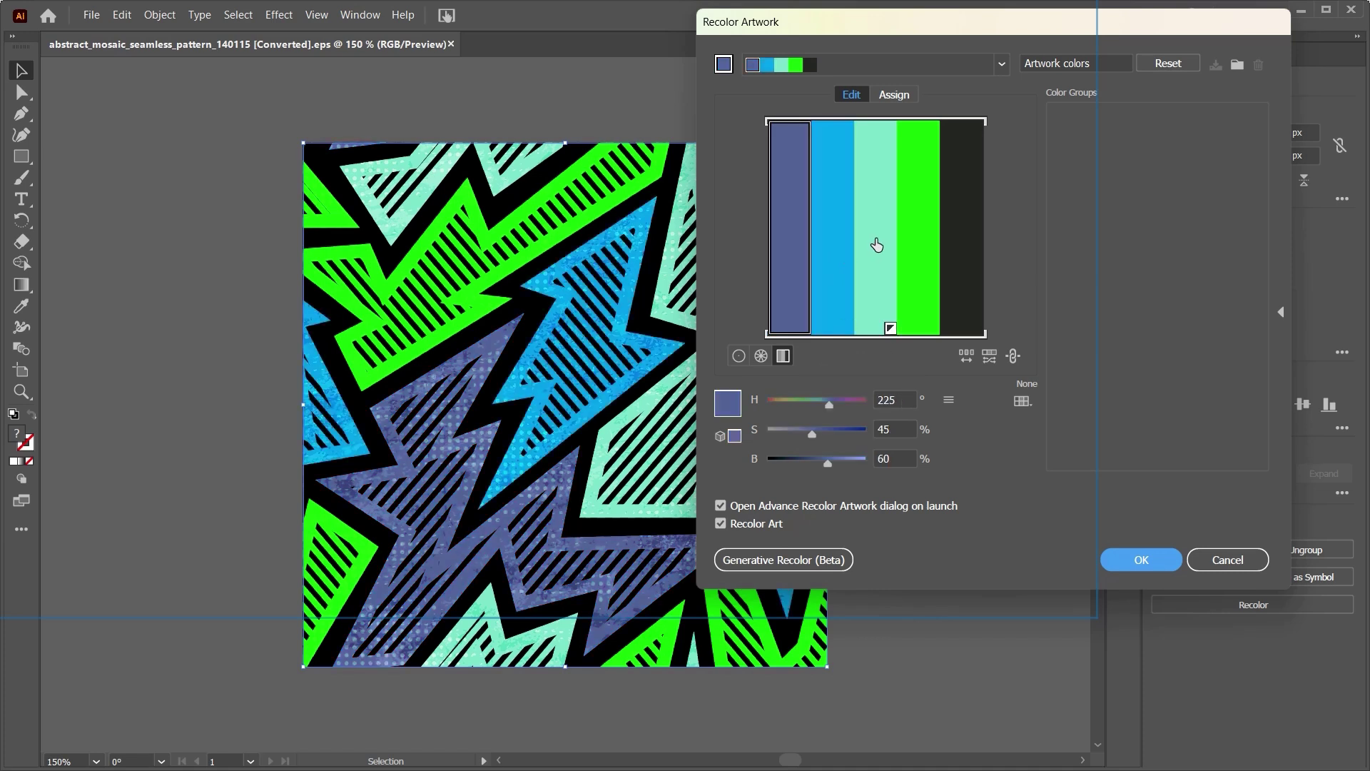
click(912, 244)
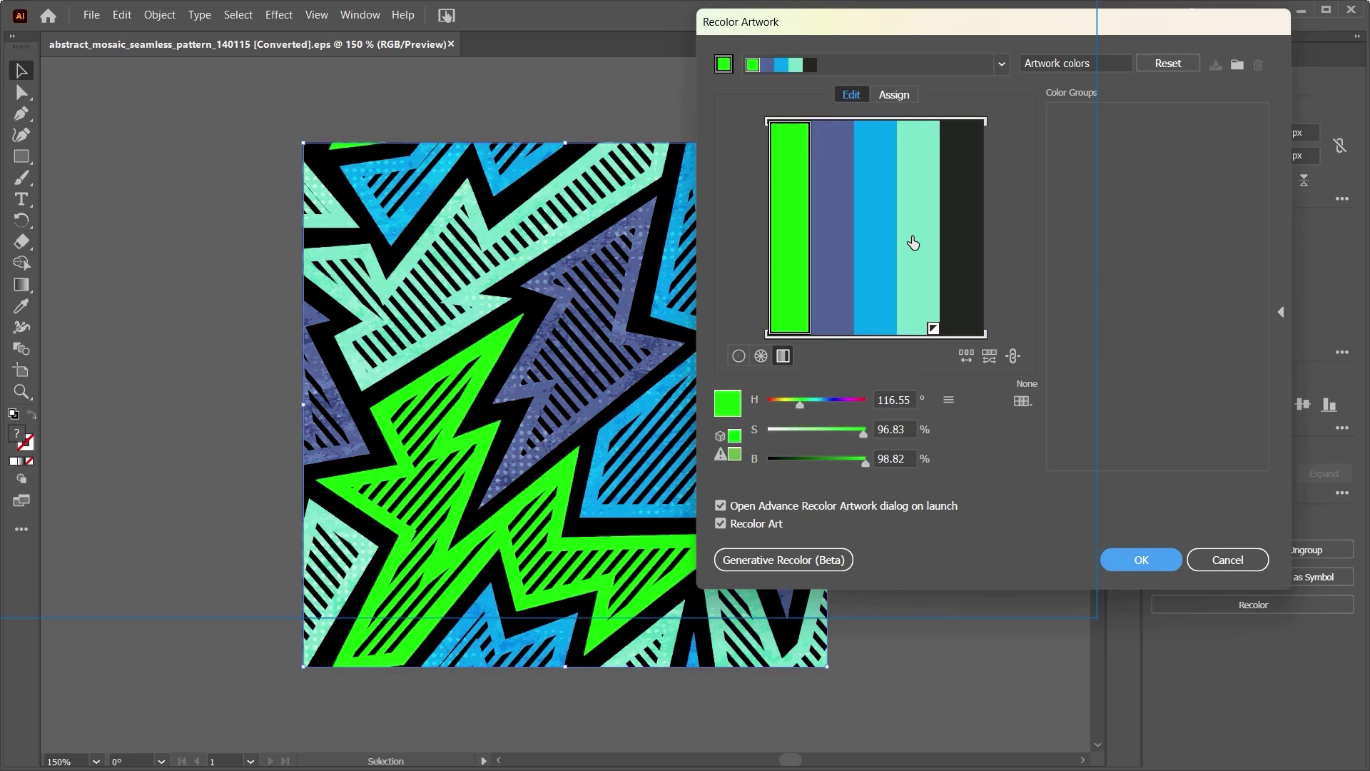
drag(912, 251, 789, 258)
click(819, 266)
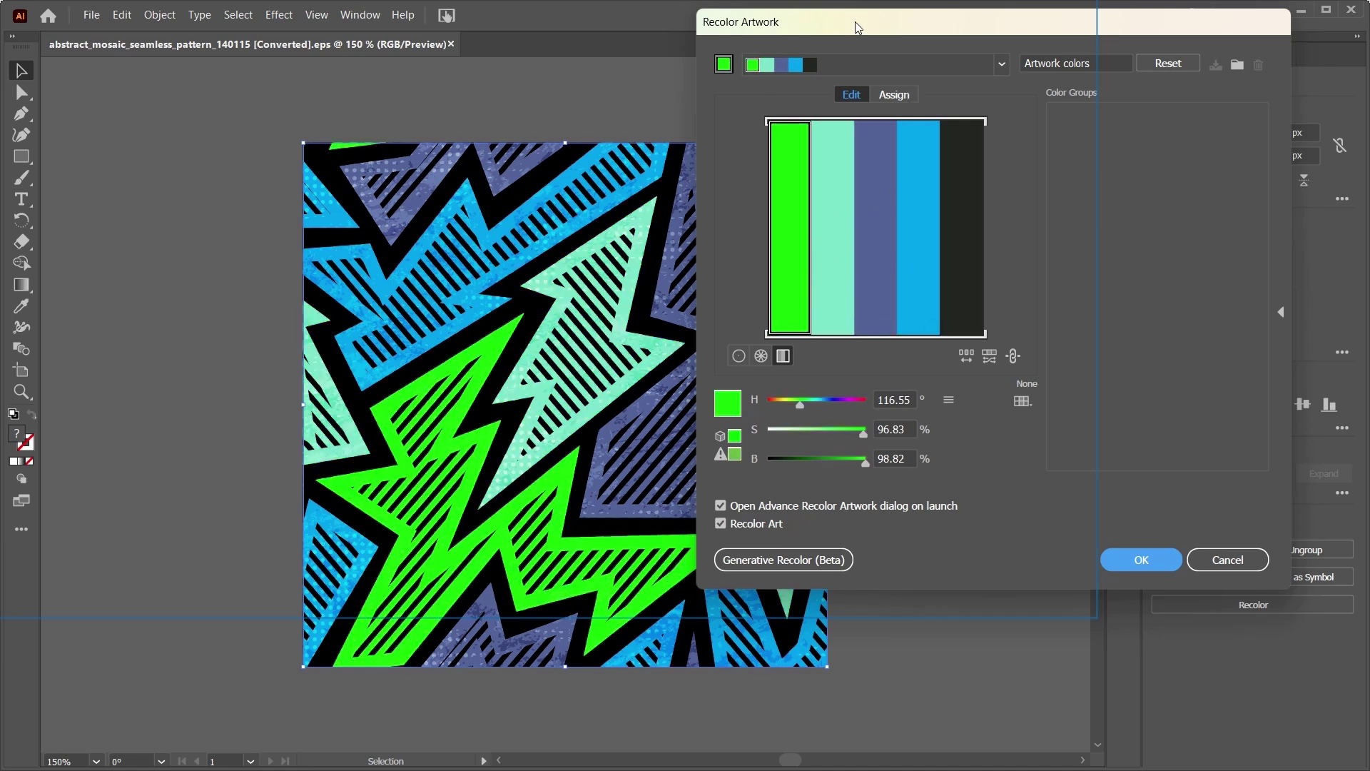
click(901, 98)
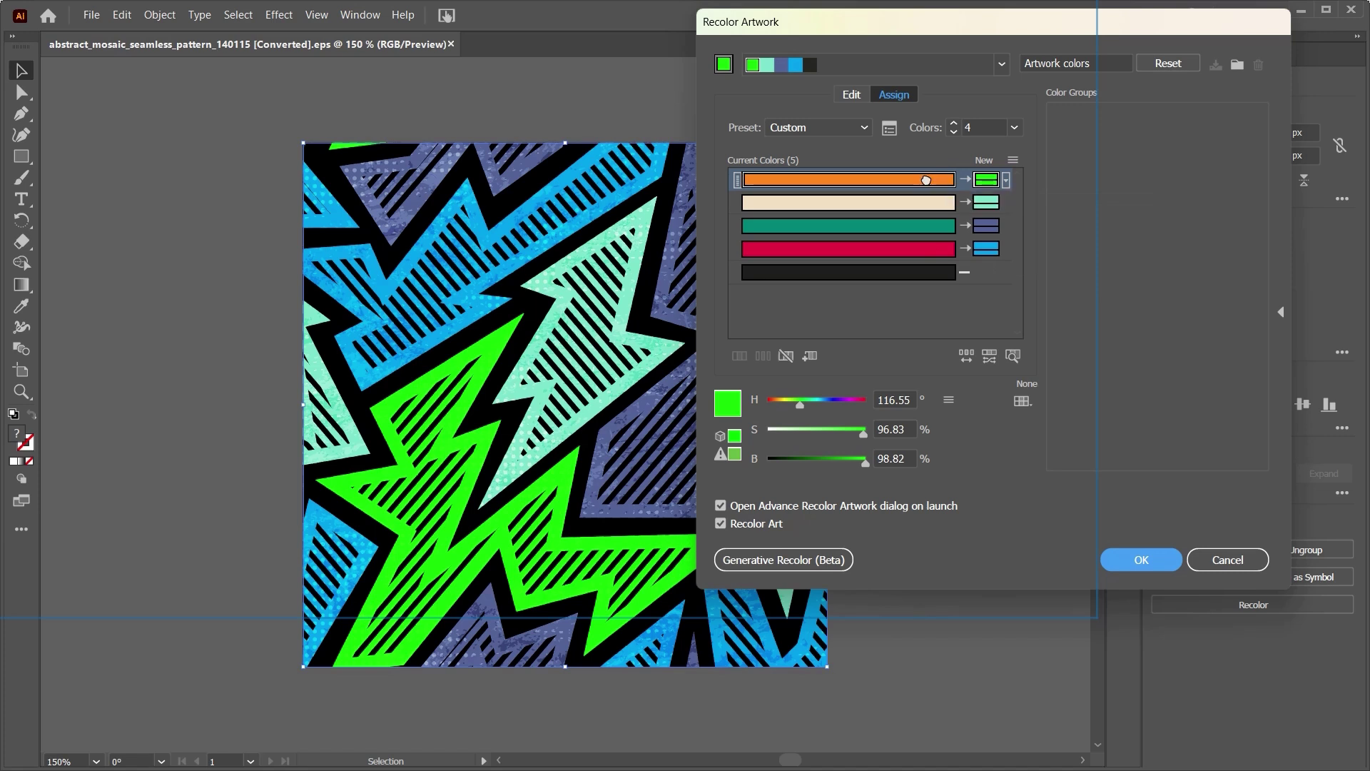
- Map the orange areas to magenta and the beige areas to vivid blue
double_click(986, 182)
click(873, 217)
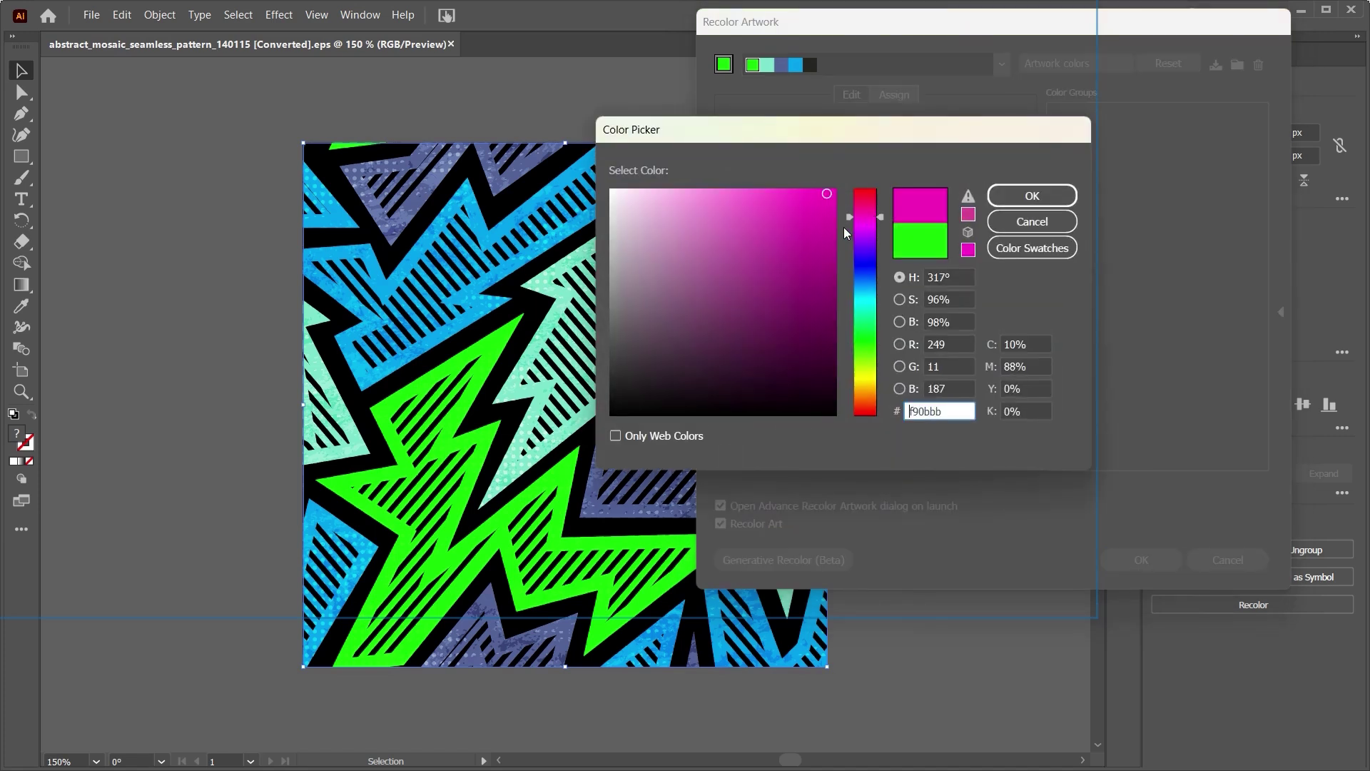
click(1032, 196)
click(945, 205)
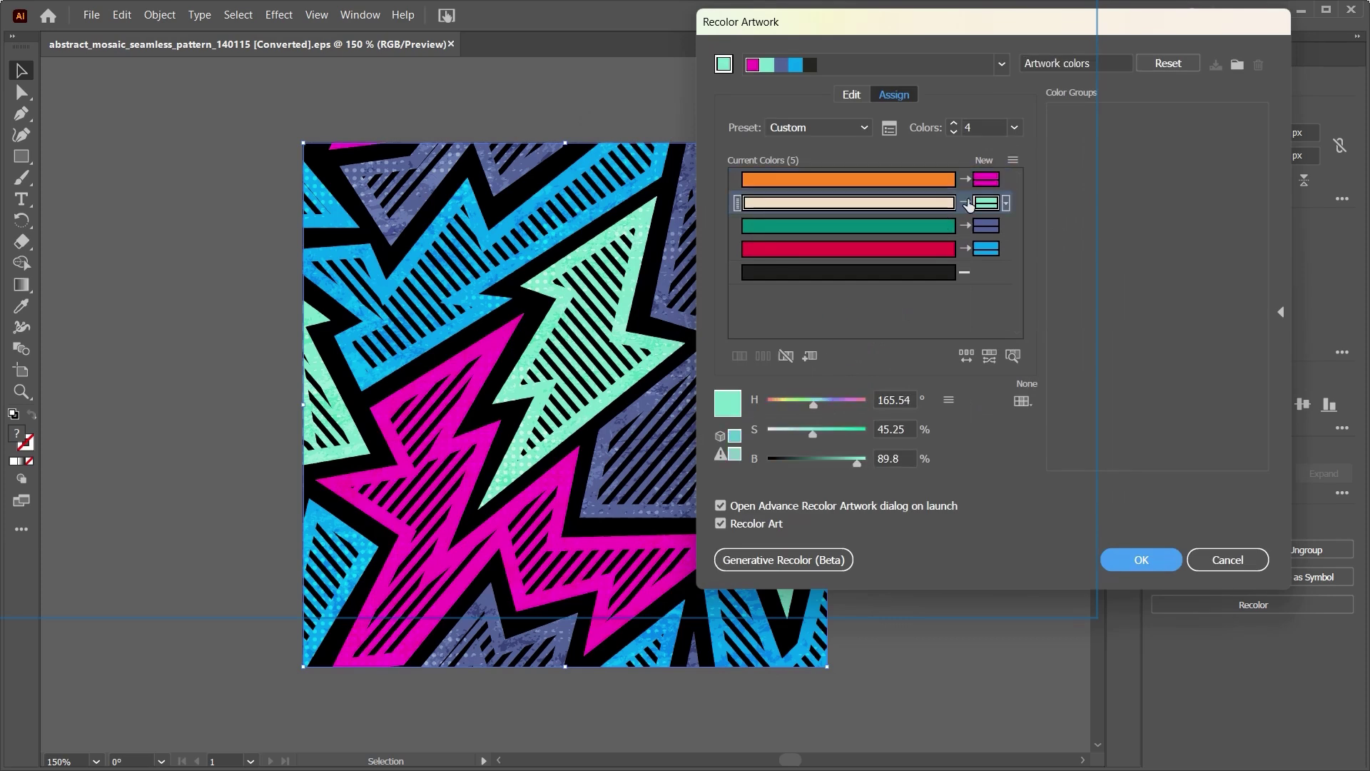
double_click(986, 204)
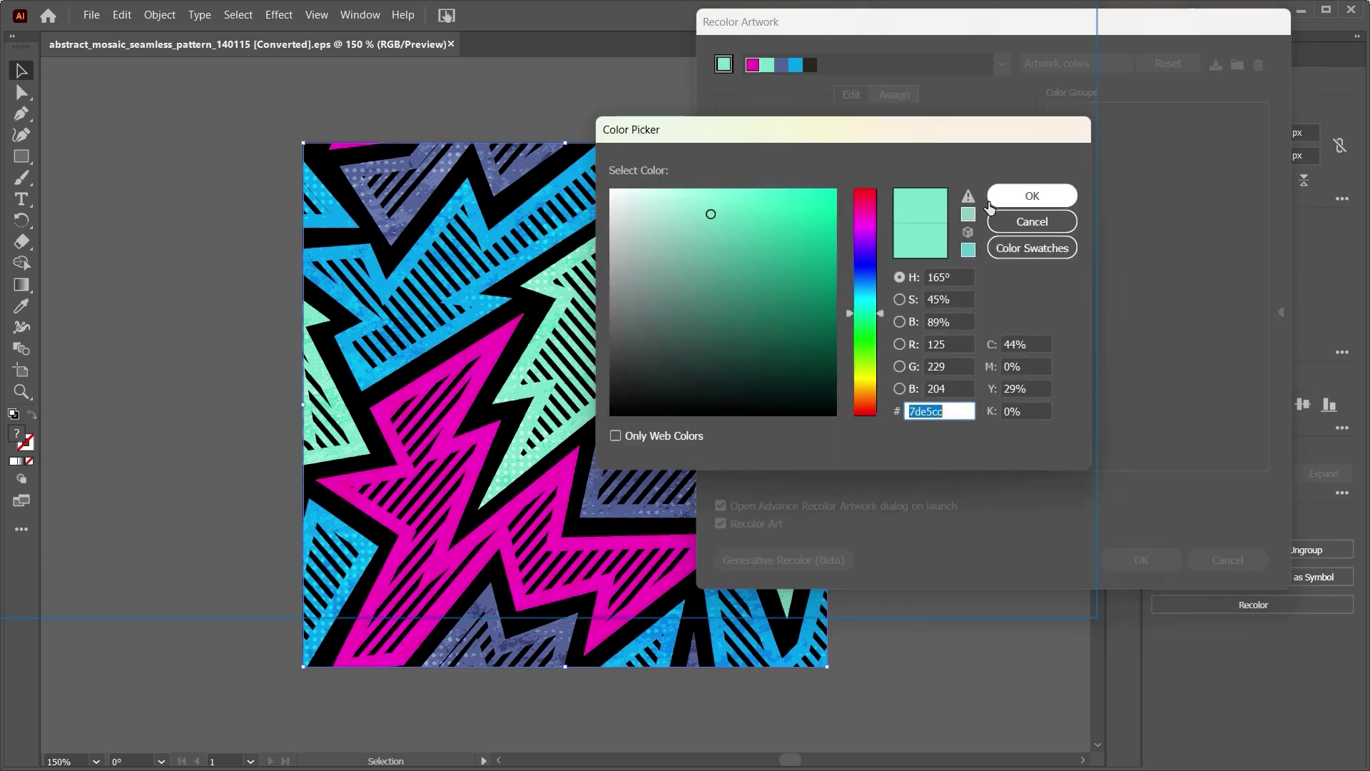
click(866, 264)
click(821, 198)
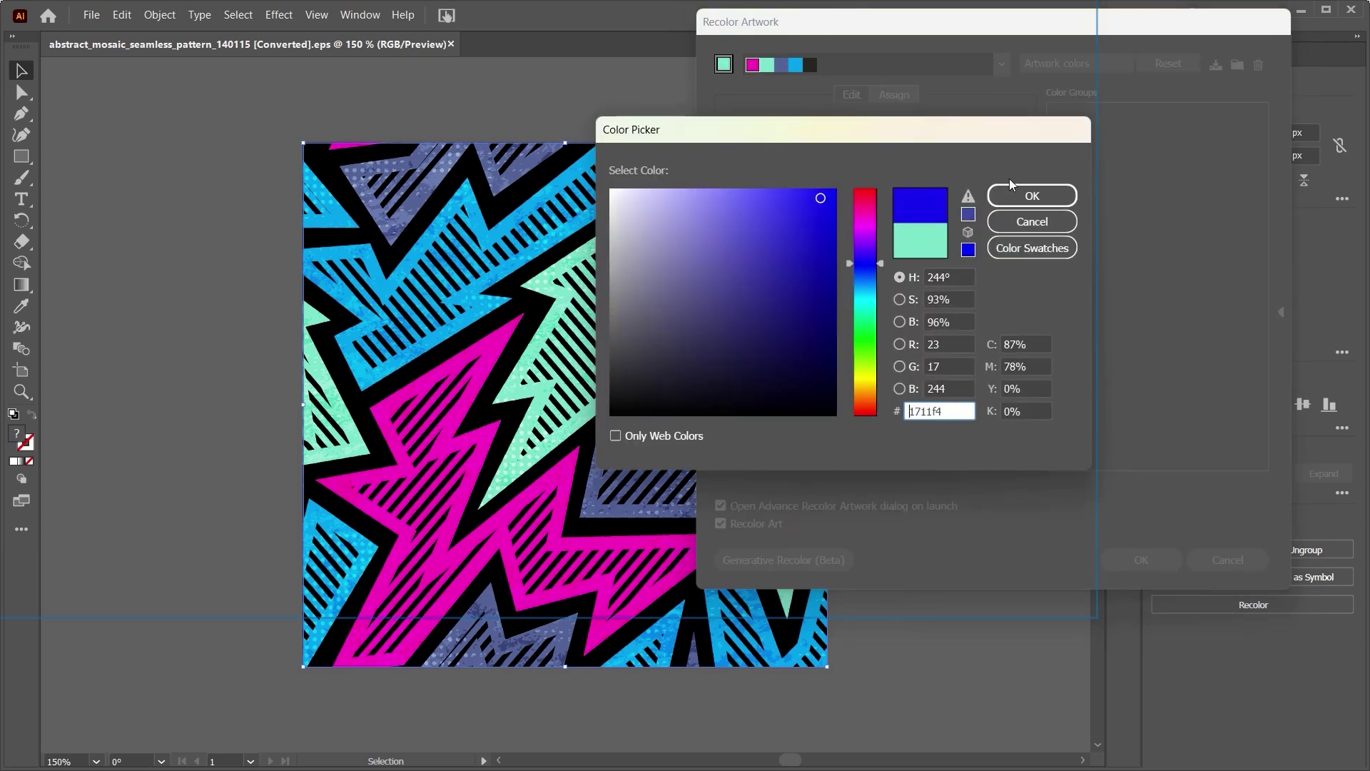
click(1012, 195)
- Map the teal areas to bright cyan (10fff3) and the red areas to bright yellow (ffff1f)
click(986, 227)
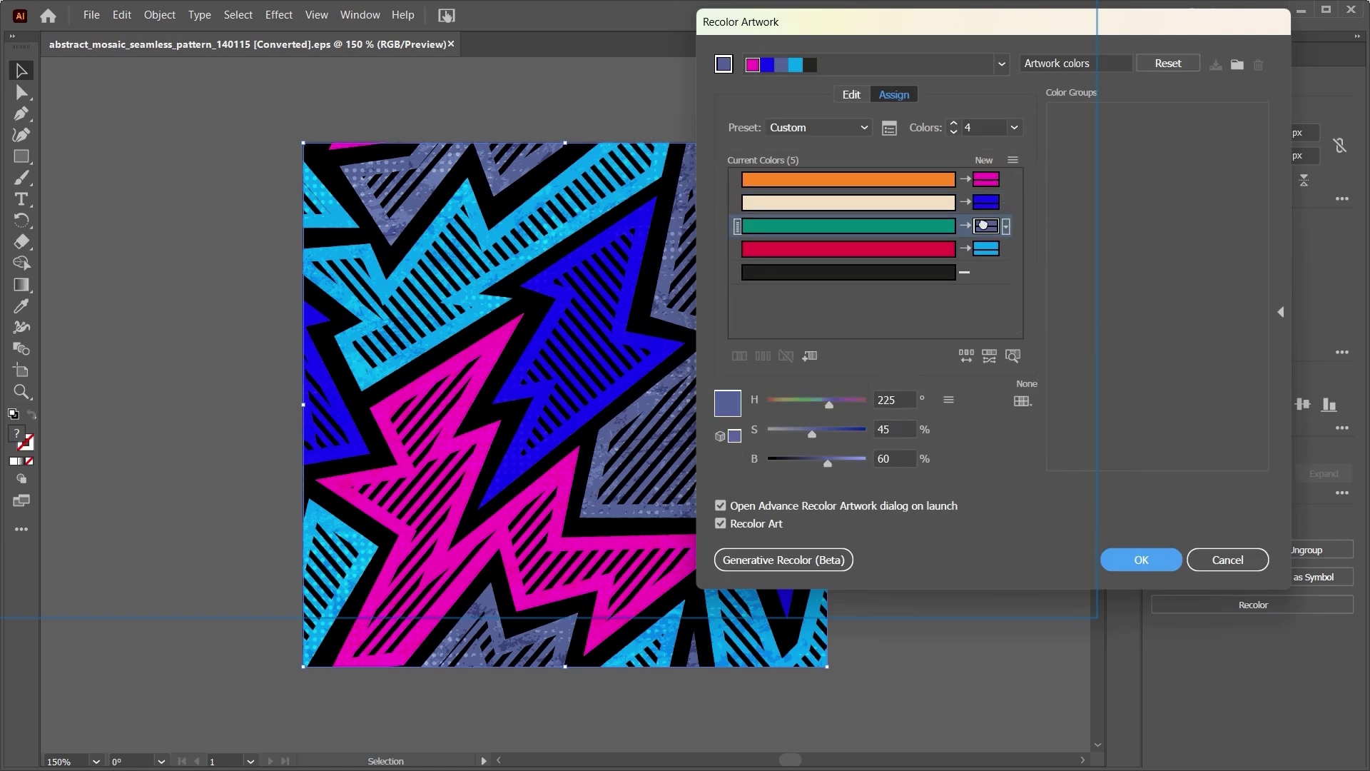
double_click(986, 226)
drag(730, 306, 734, 314)
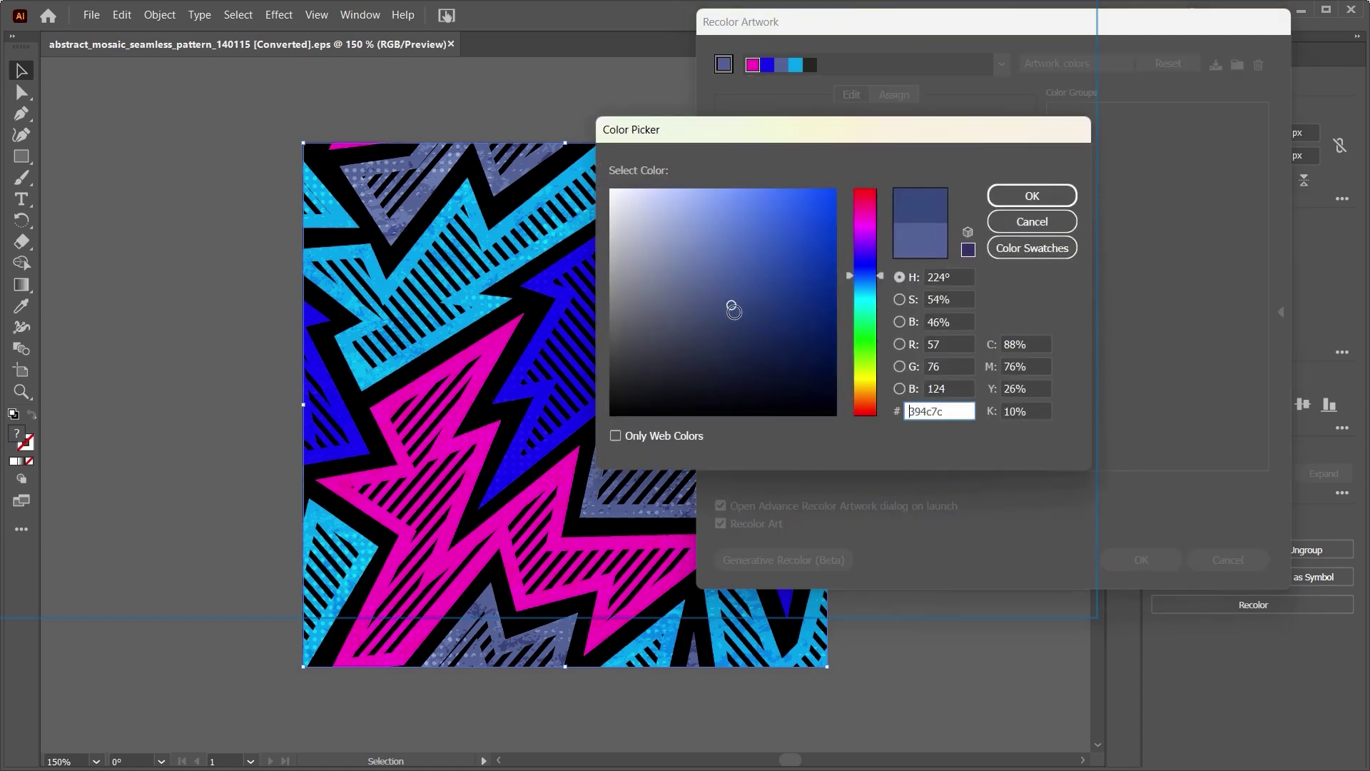
click(860, 315)
click(858, 305)
click(823, 188)
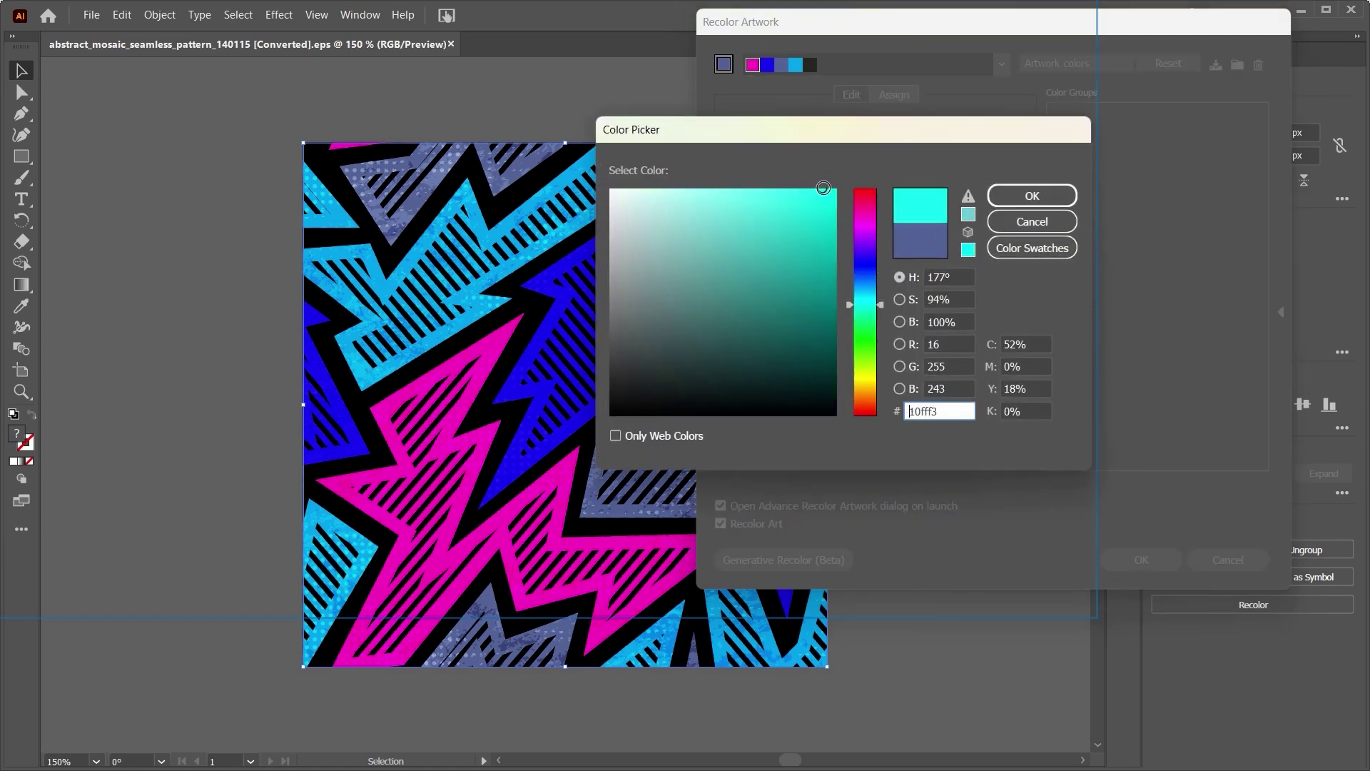
click(993, 194)
click(987, 253)
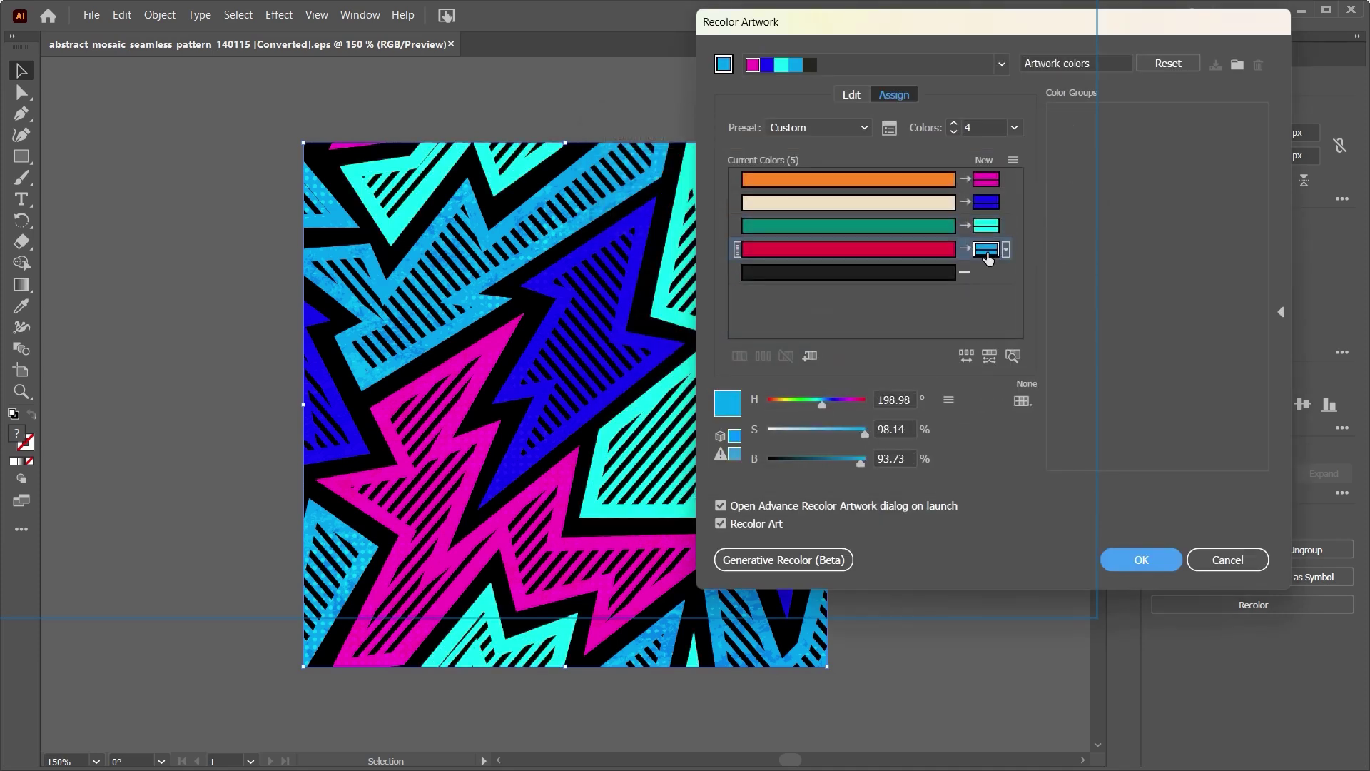
double_click(987, 251)
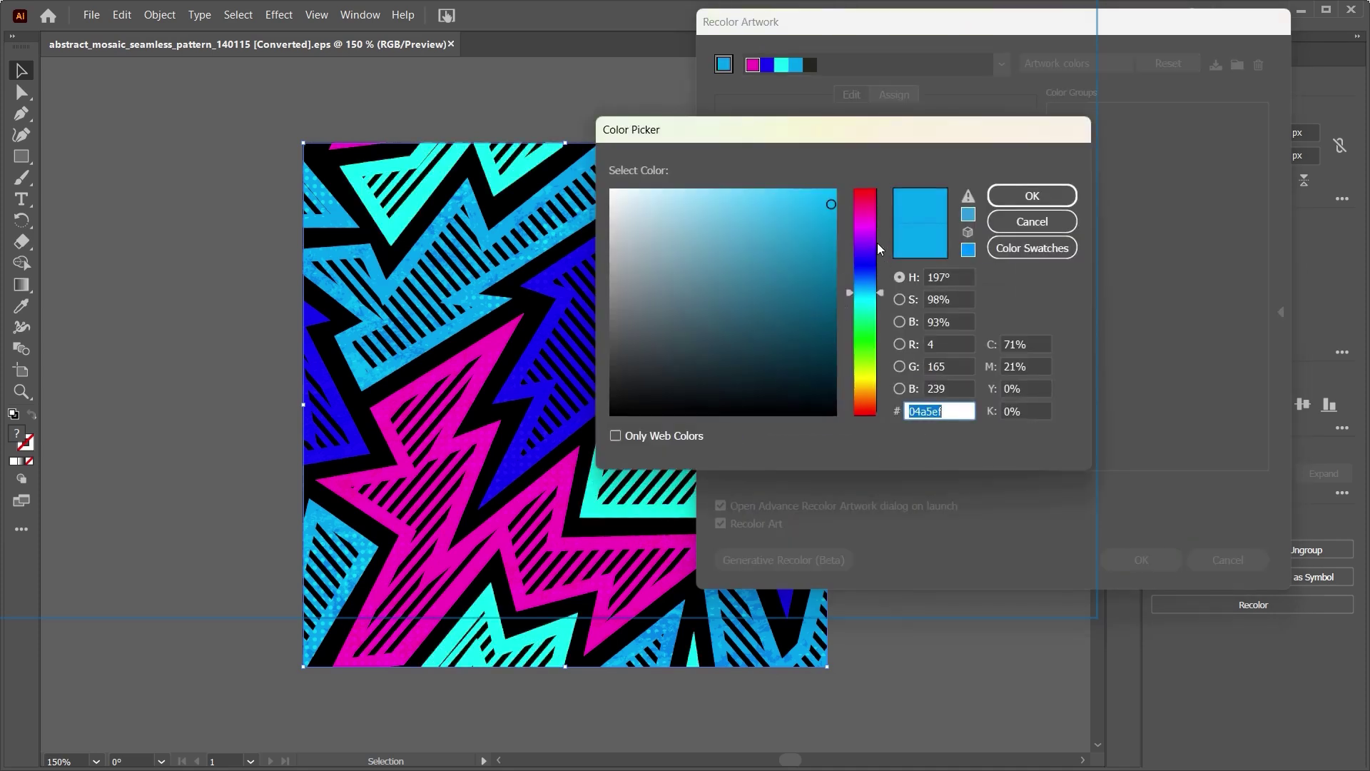
click(867, 377)
click(809, 190)
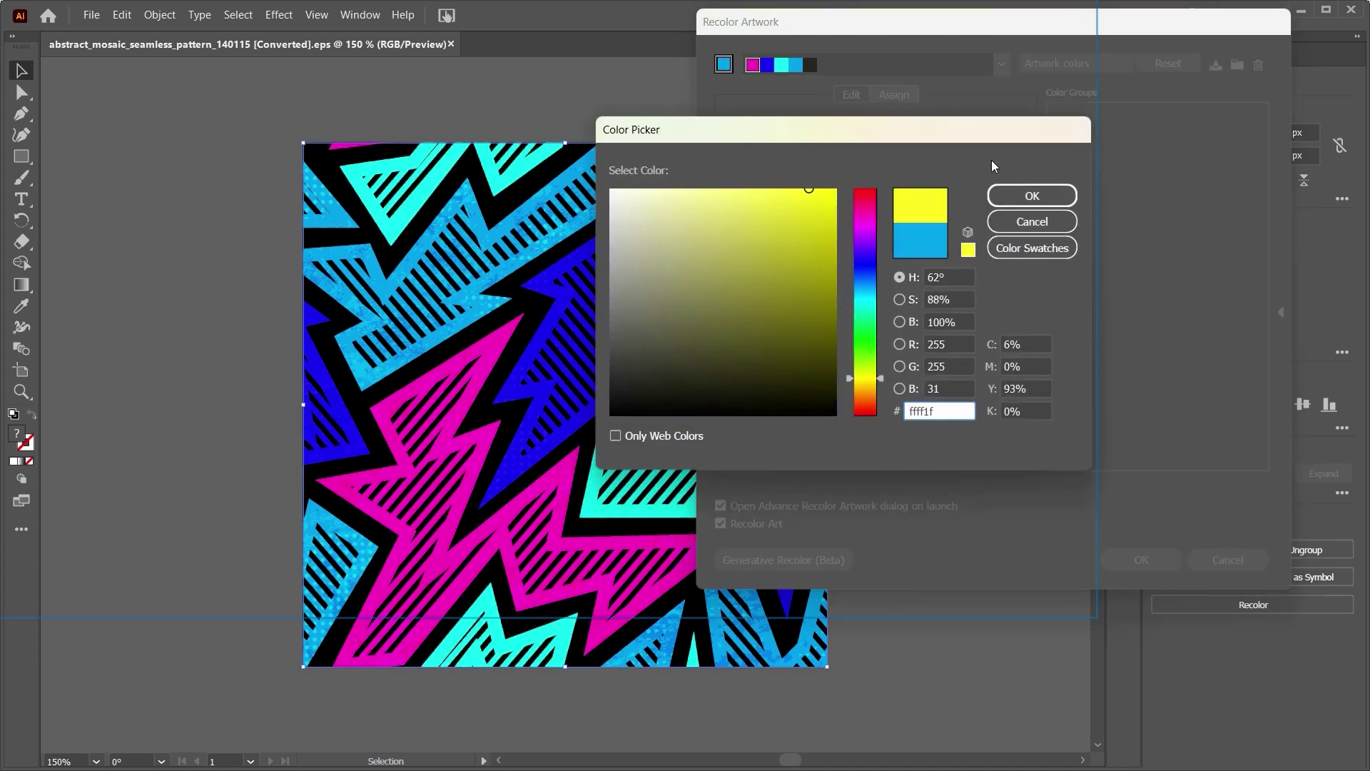
click(1009, 191)
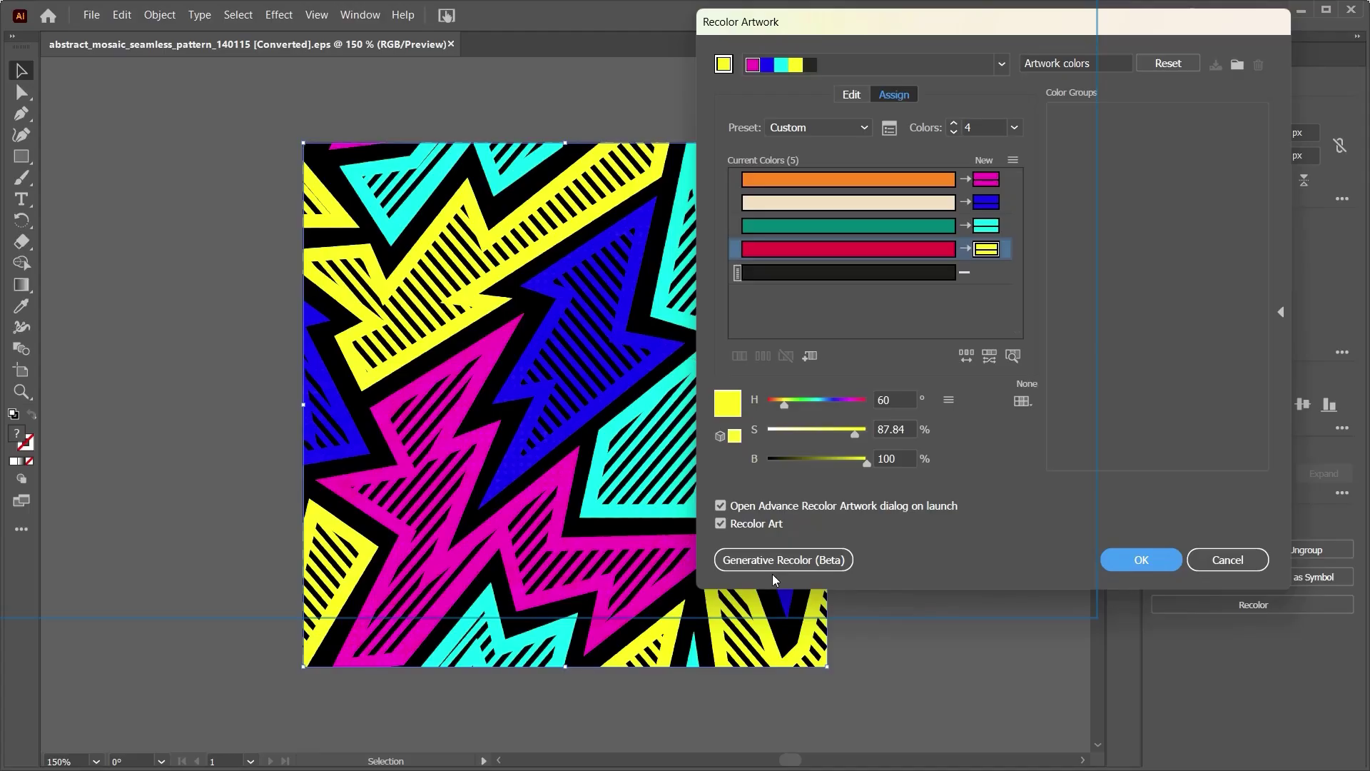
click(765, 561)
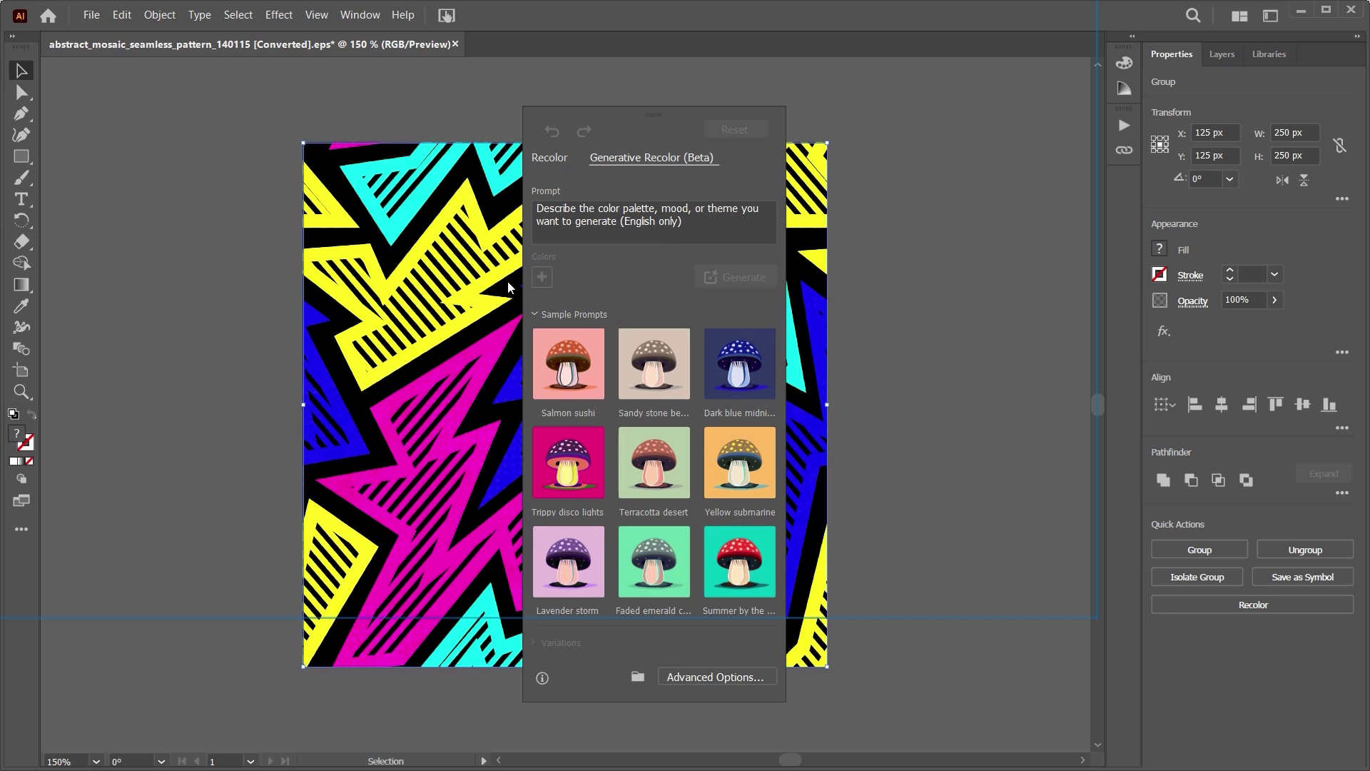
- Try the Generative Recolor prompt box, then close the panel and deselect the pattern
click(664, 218)
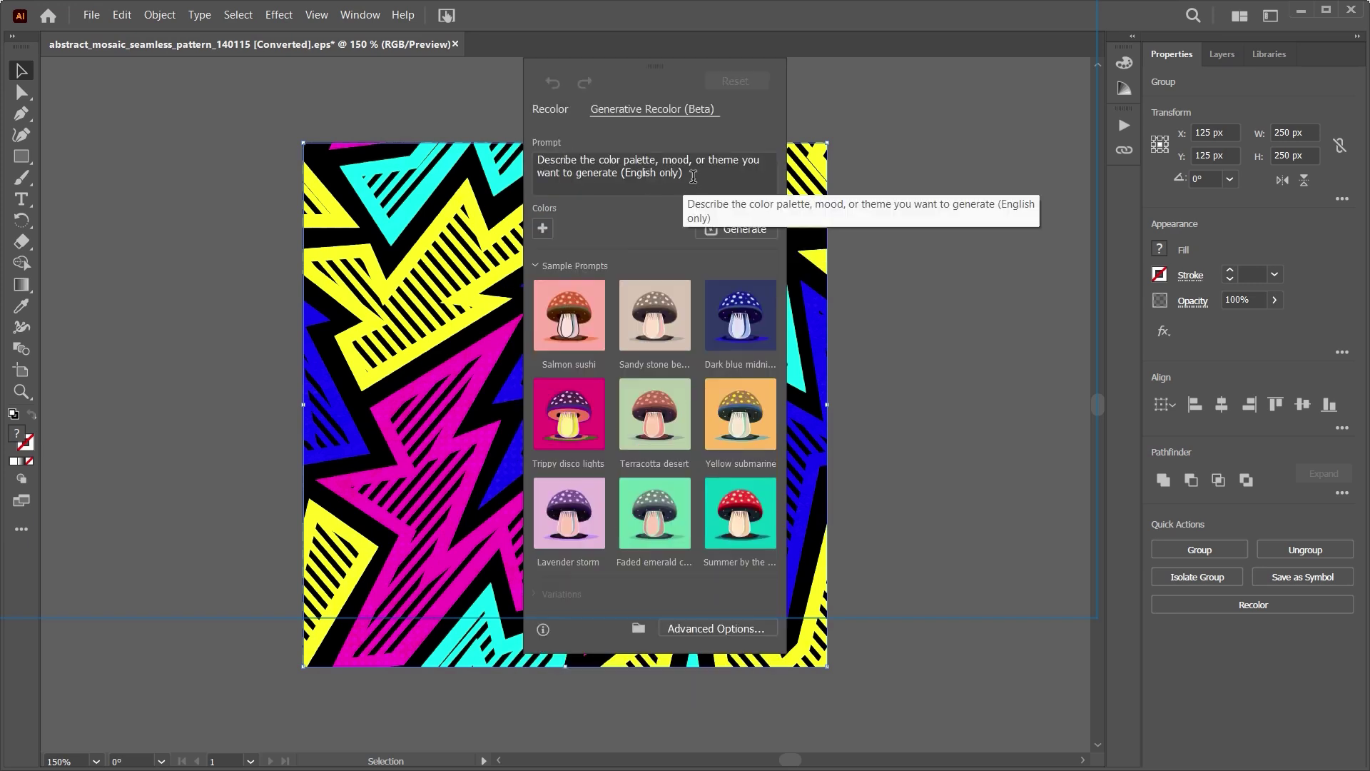
click(675, 192)
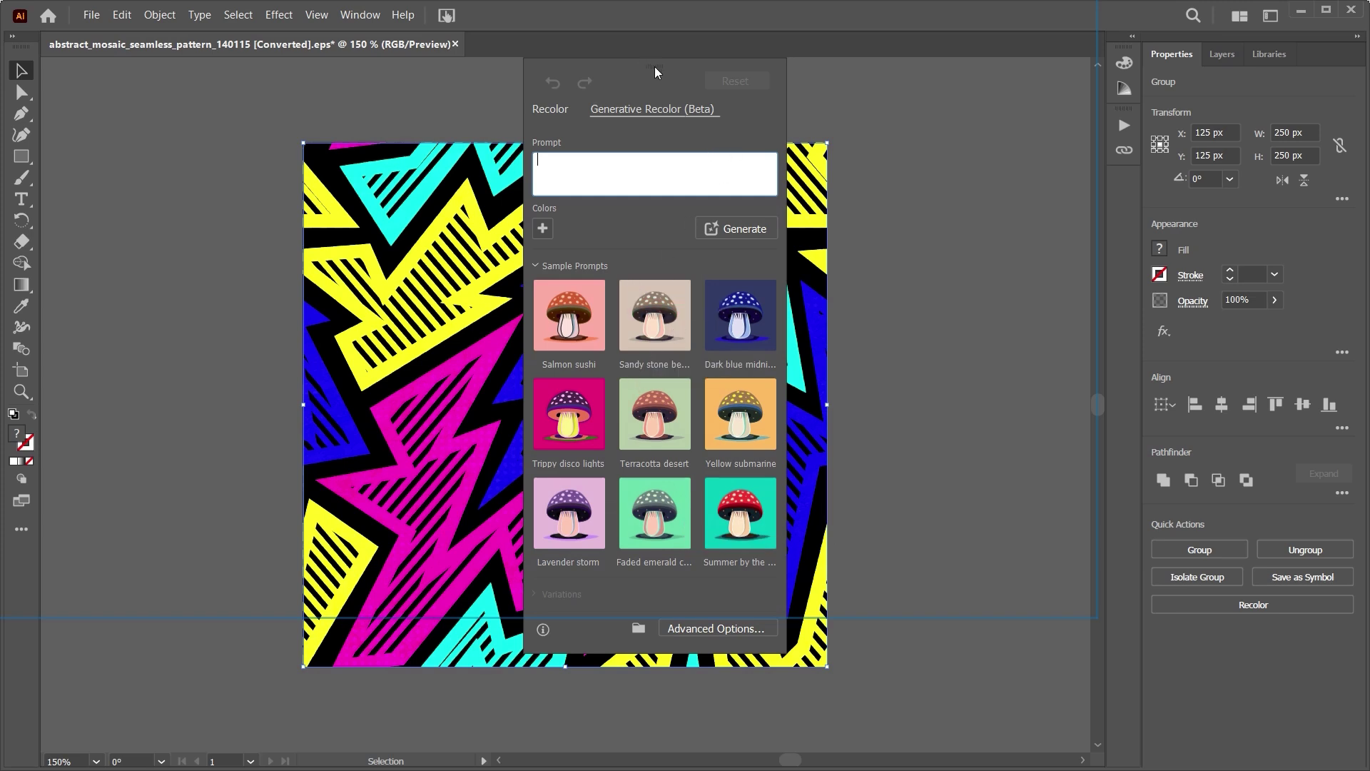
drag(653, 66, 646, 87)
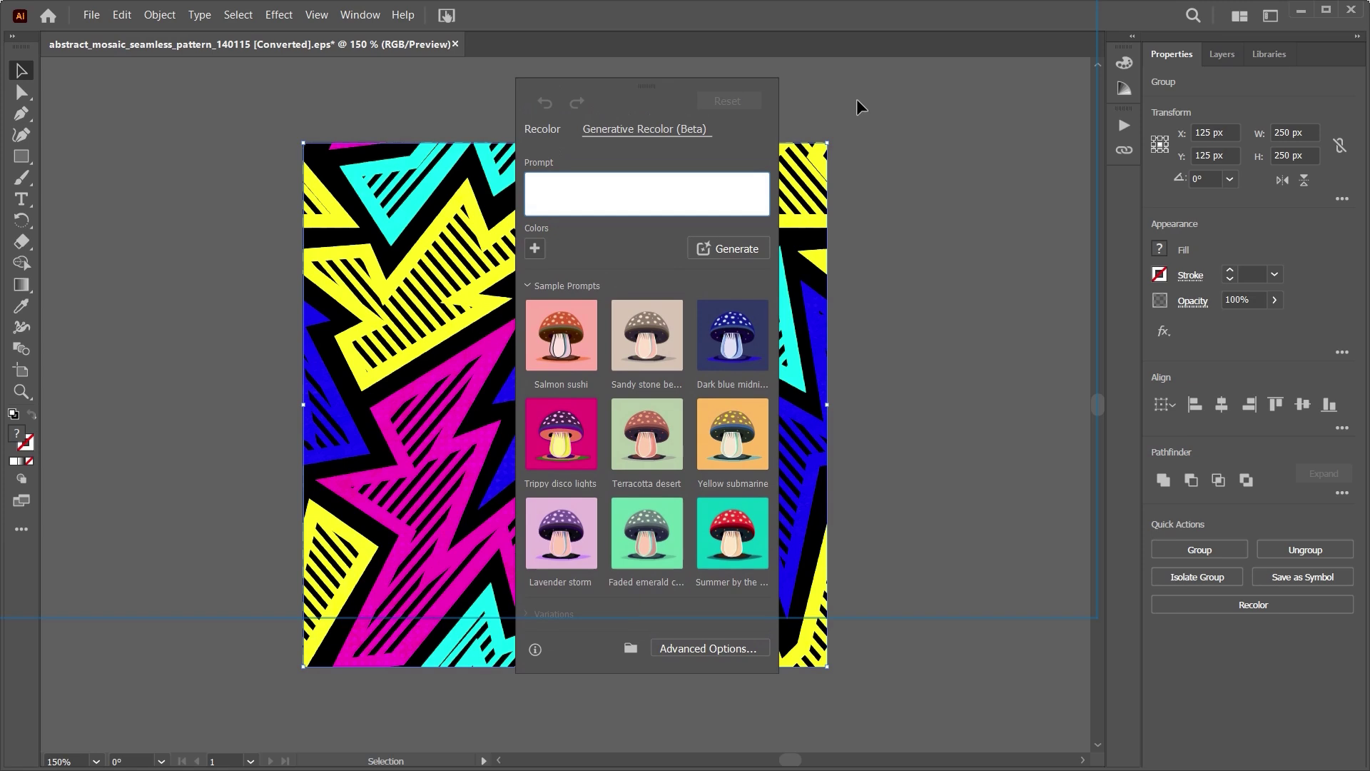
click(873, 90)
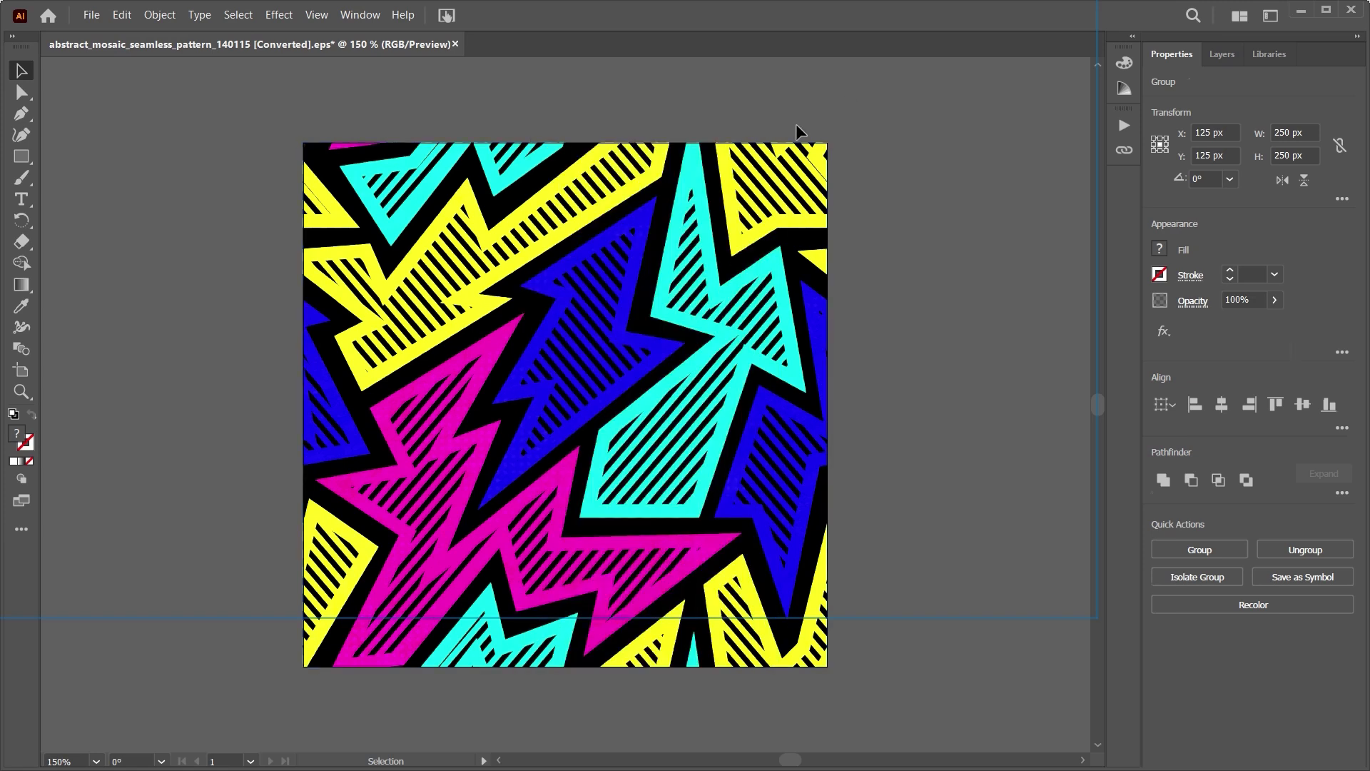
- Open the radish mascot file 9538133.eps through File > Open
click(92, 15)
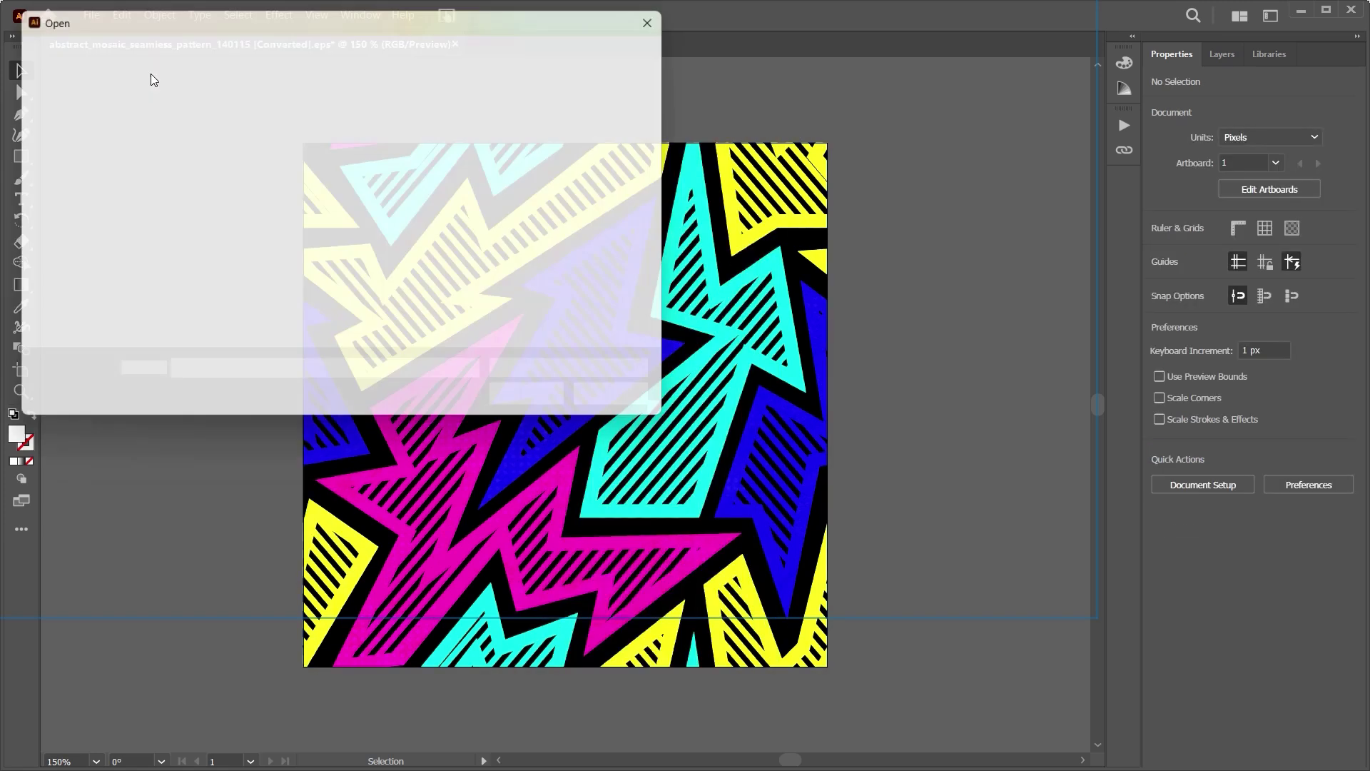
scroll(429, 229, down, 5)
click(404, 152)
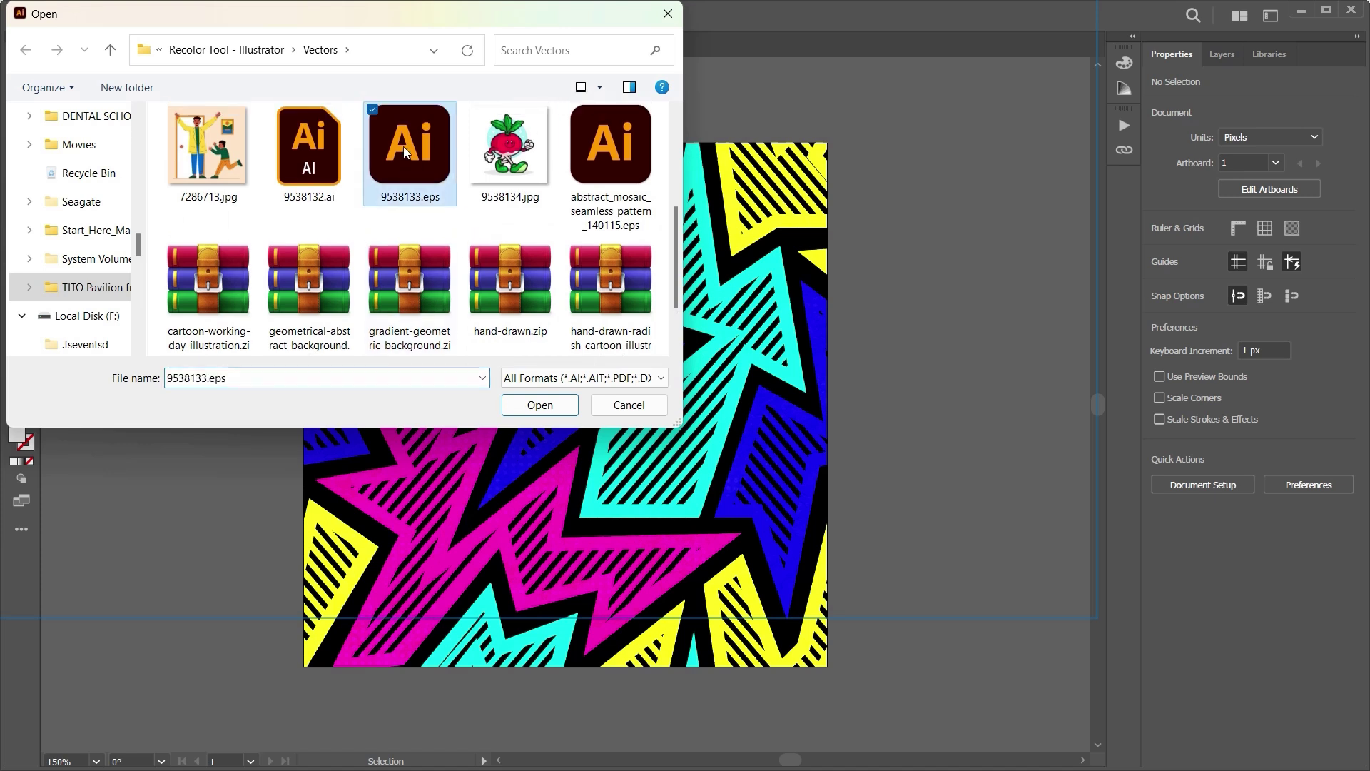
click(612, 244)
click(549, 403)
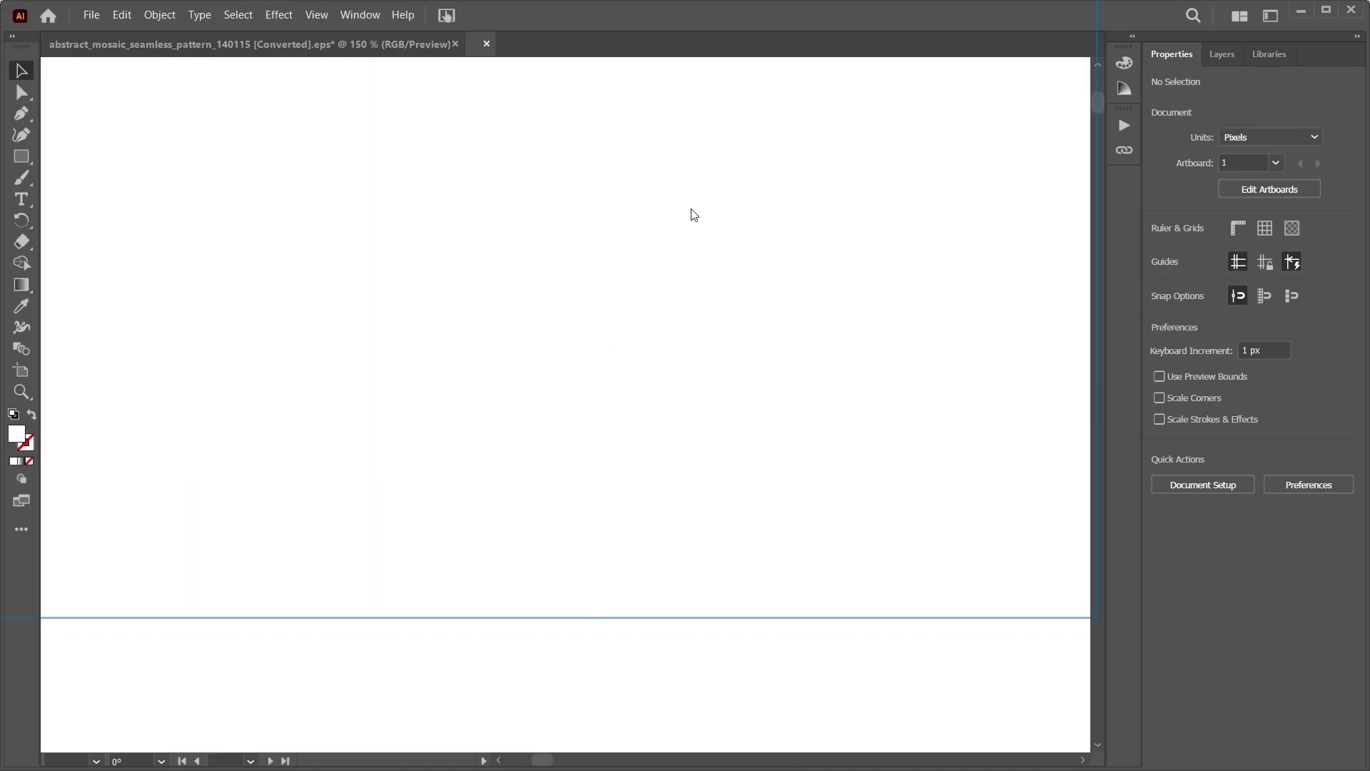
- Select the radish character group in 9538133.eps and bring up Recolor Artwork
key(ctrl+a)
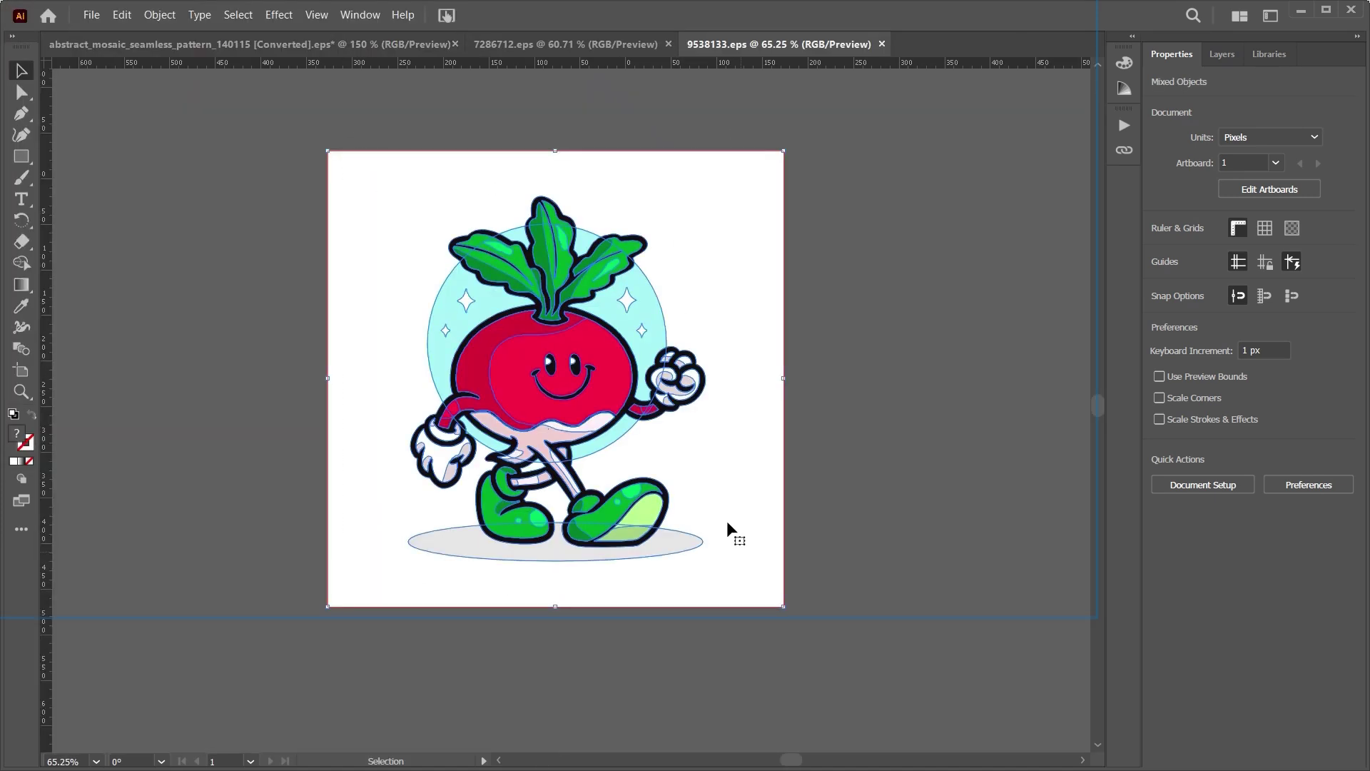
click(319, 117)
click(519, 353)
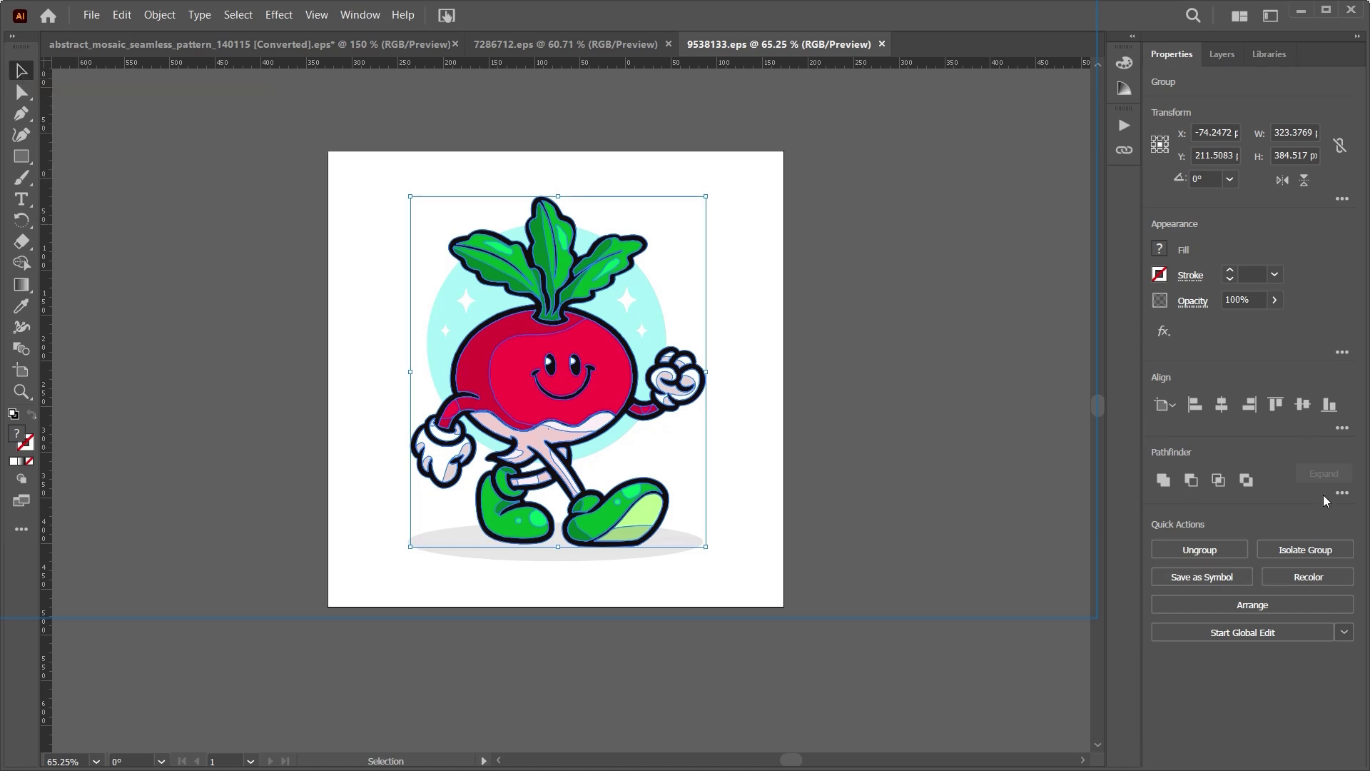
click(1309, 577)
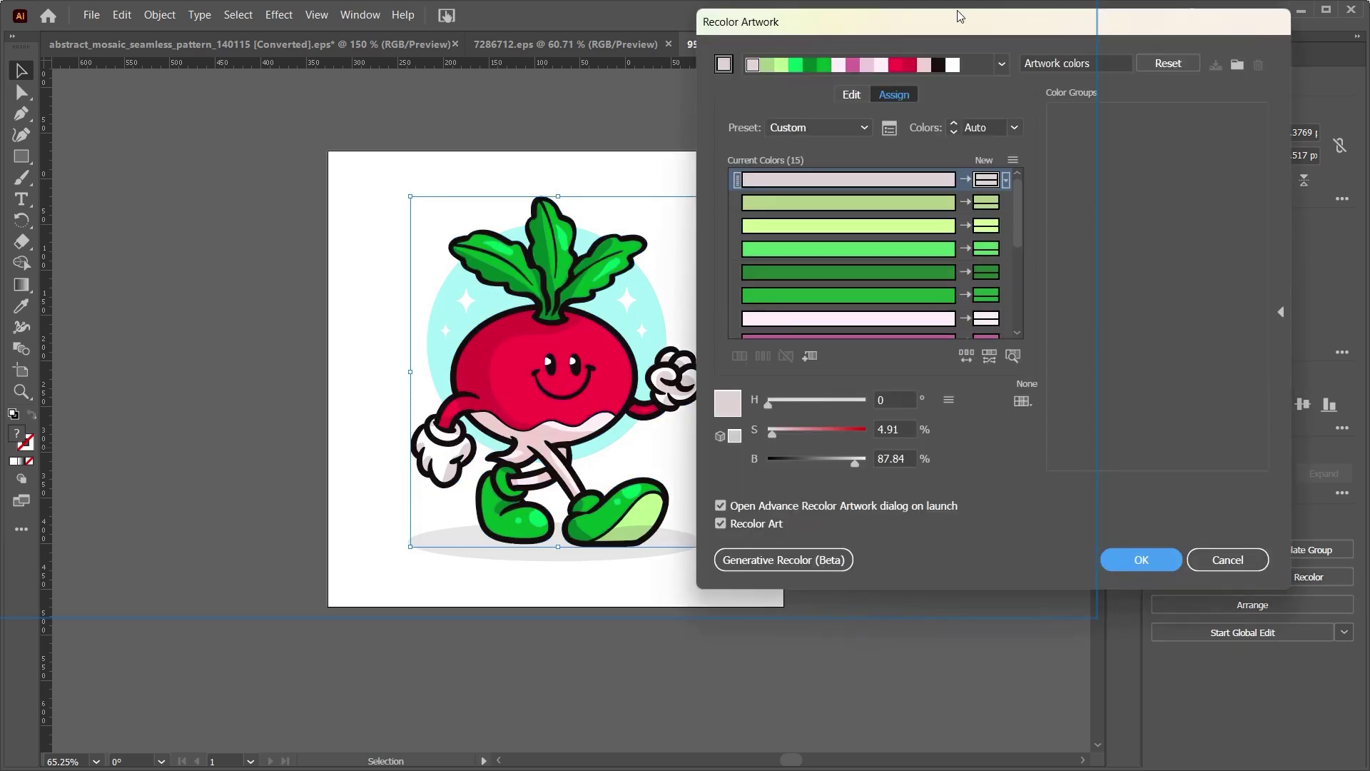
- Move the Recolor window aside and change the radish's bright red face colour to cyan #10dbe5
drag(960, 16, 995, 26)
drag(950, 189, 929, 266)
click(1023, 246)
double_click(1023, 246)
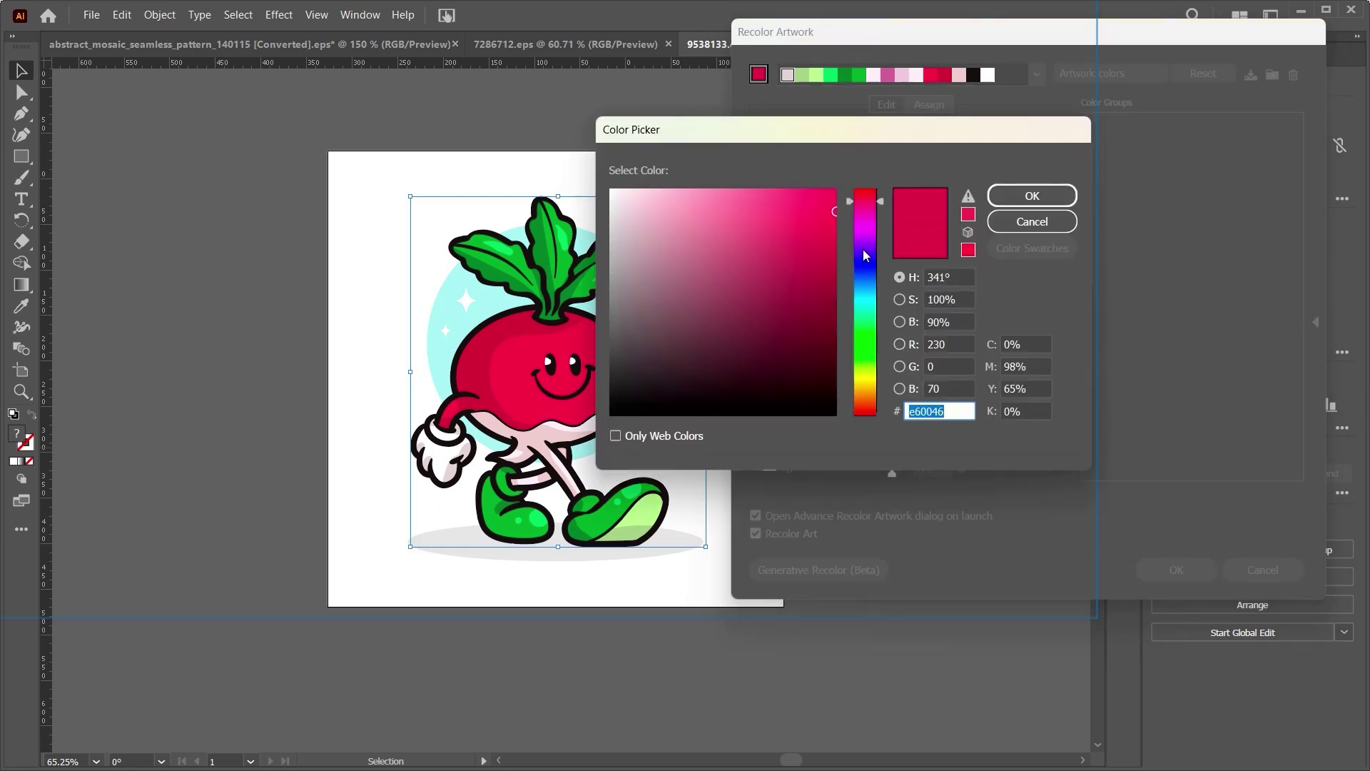
drag(868, 255, 865, 284)
click(821, 211)
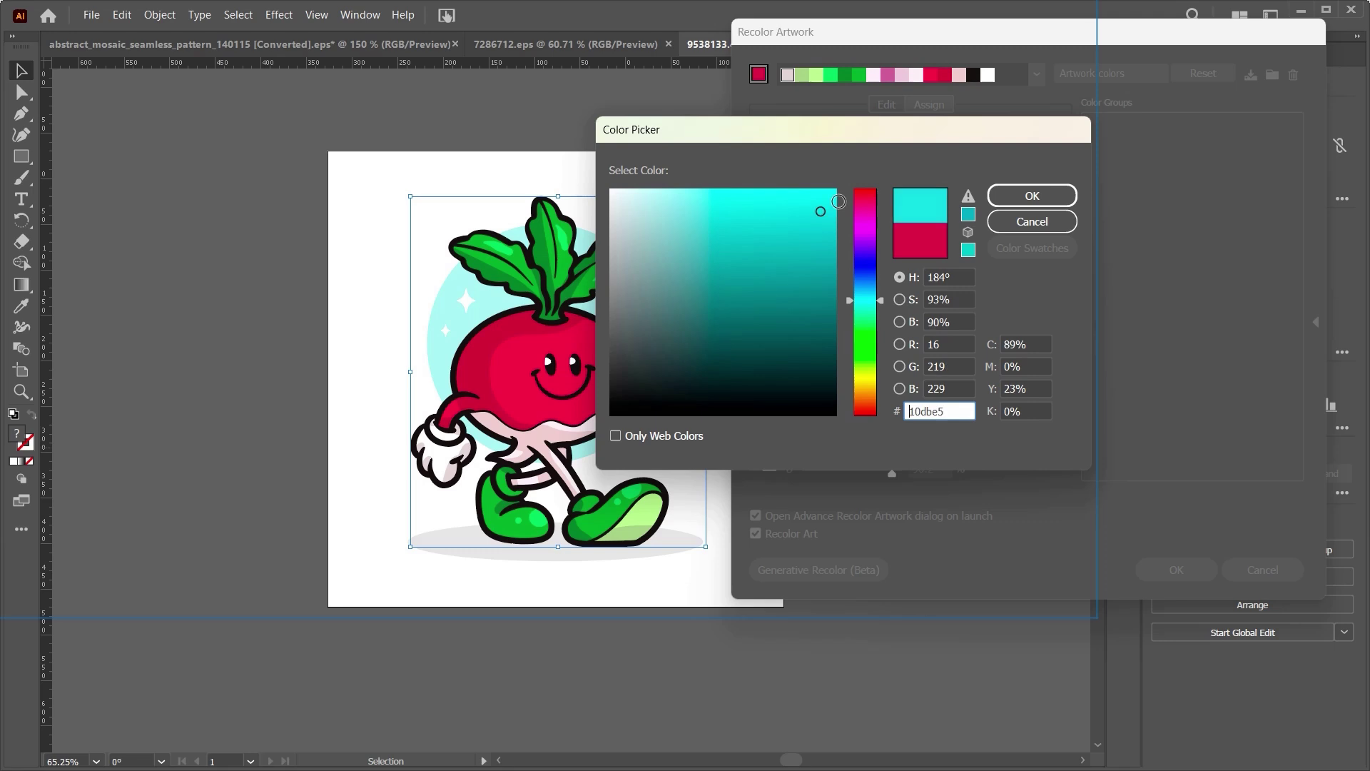
click(1022, 198)
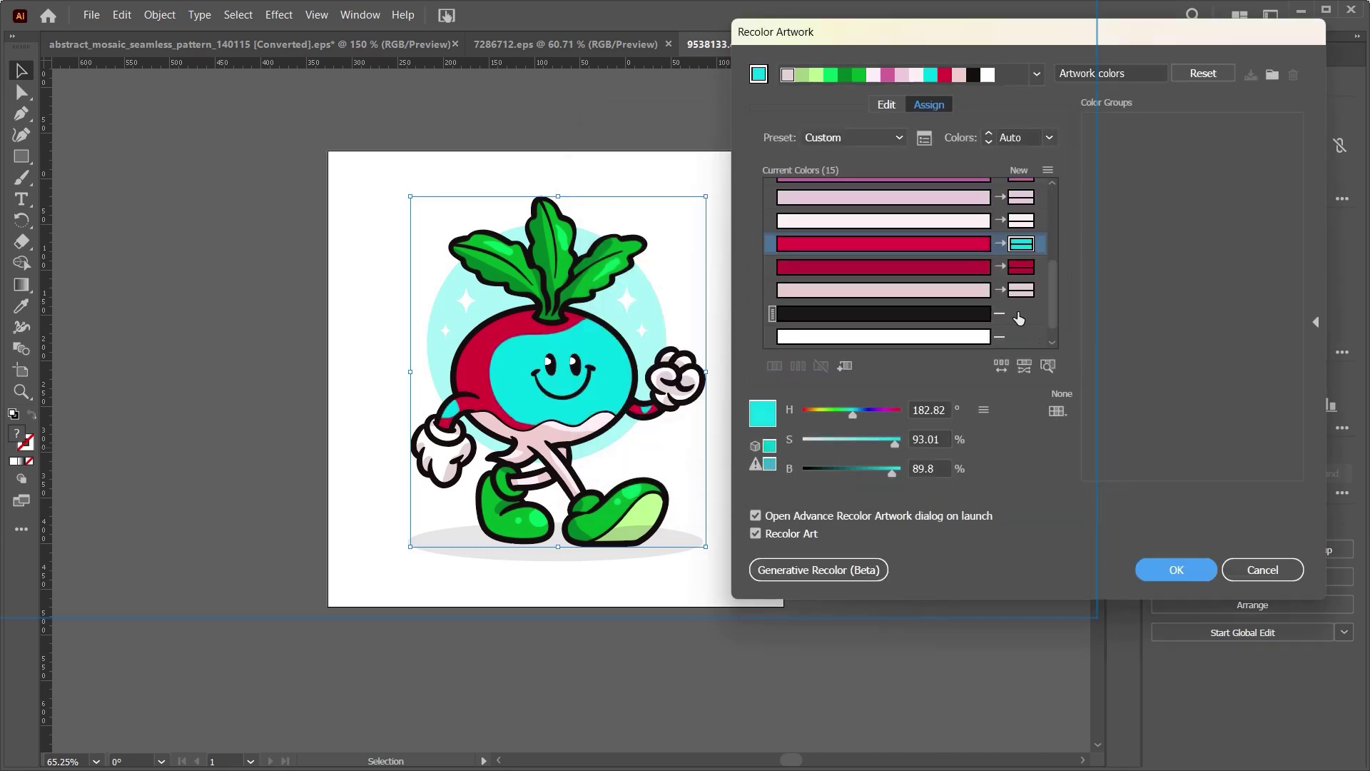
- Change the radish's dark red body colour to teal blue #176d8e
click(1022, 268)
double_click(1022, 268)
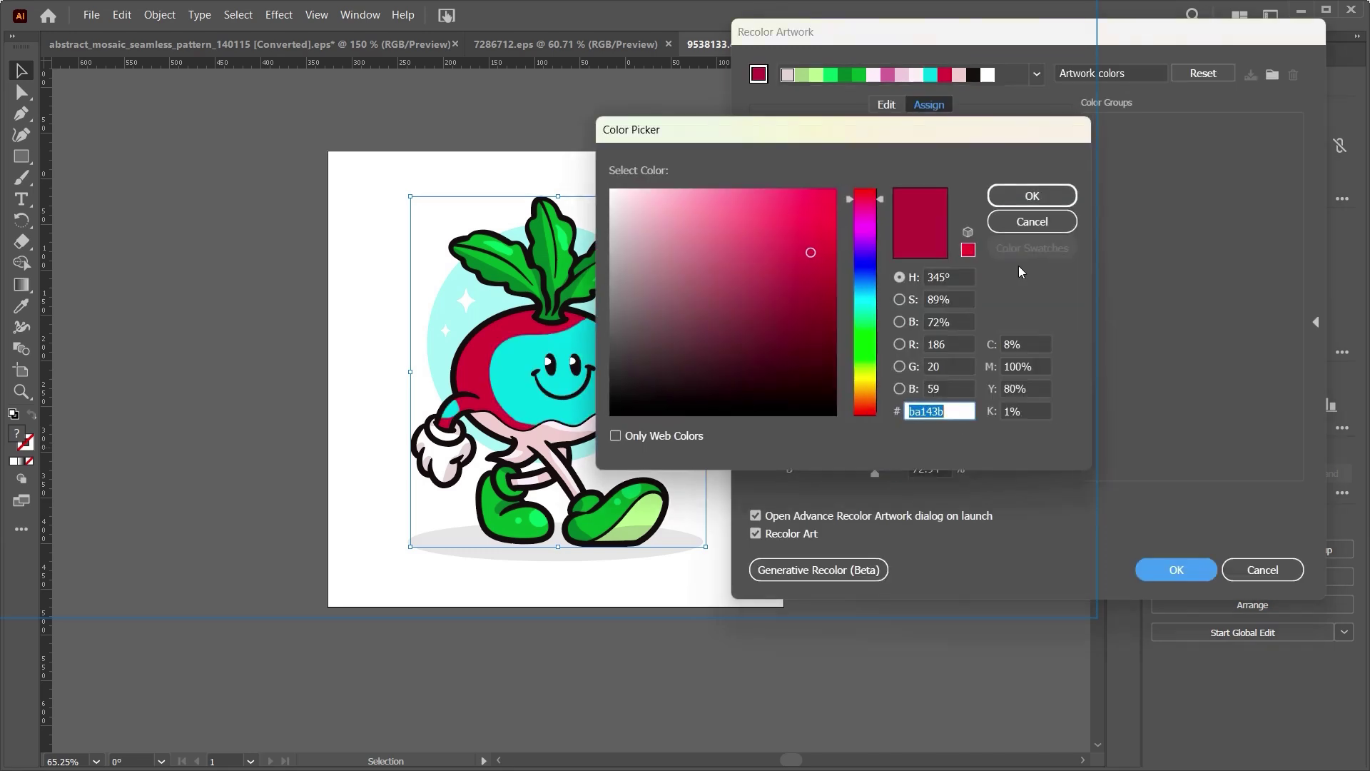
text(176d8e)
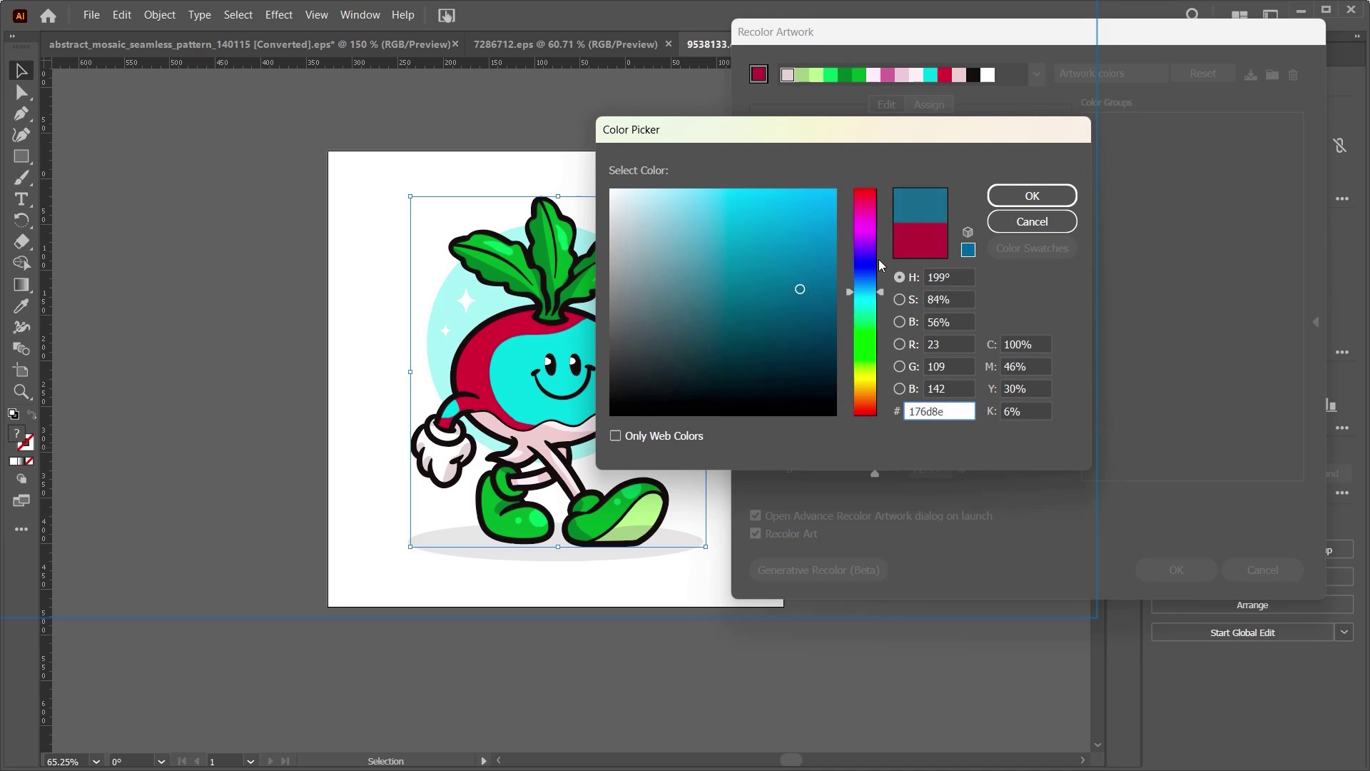
click(1038, 197)
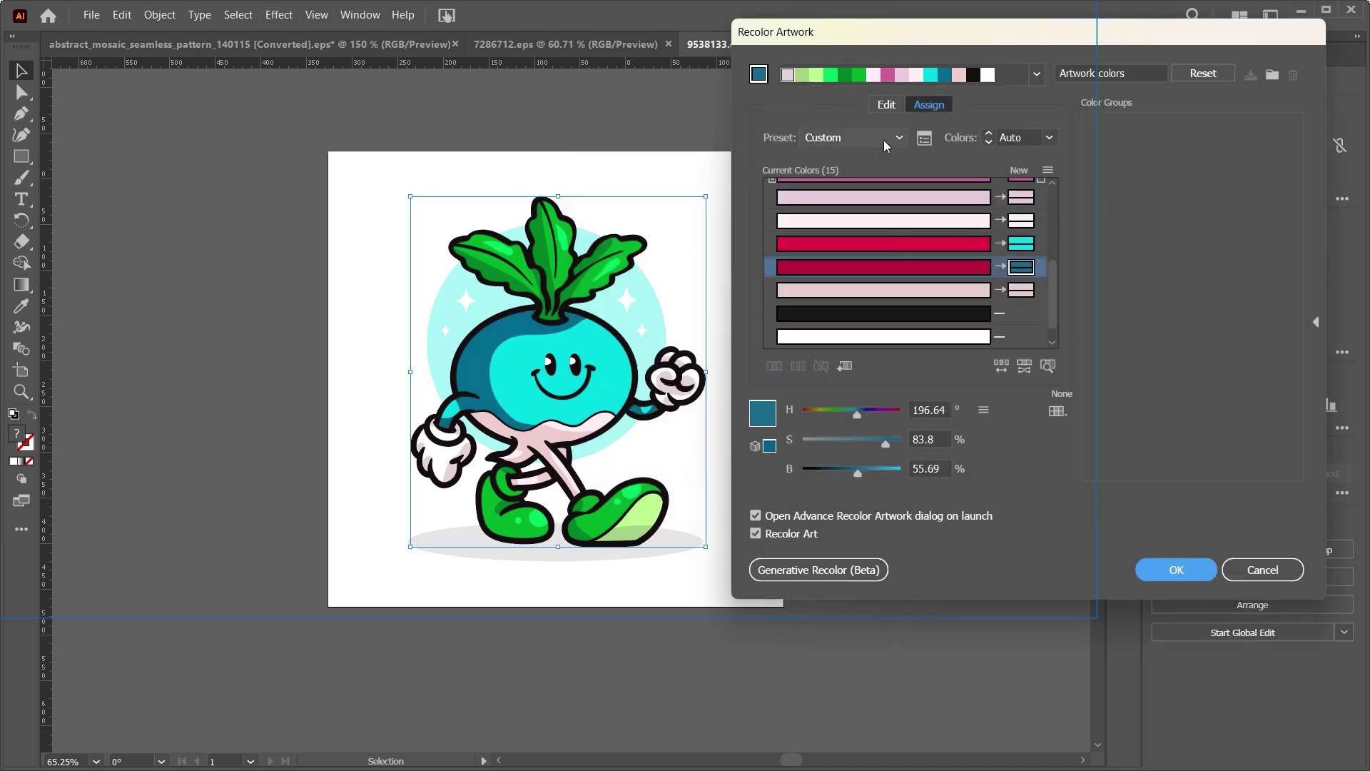
click(890, 105)
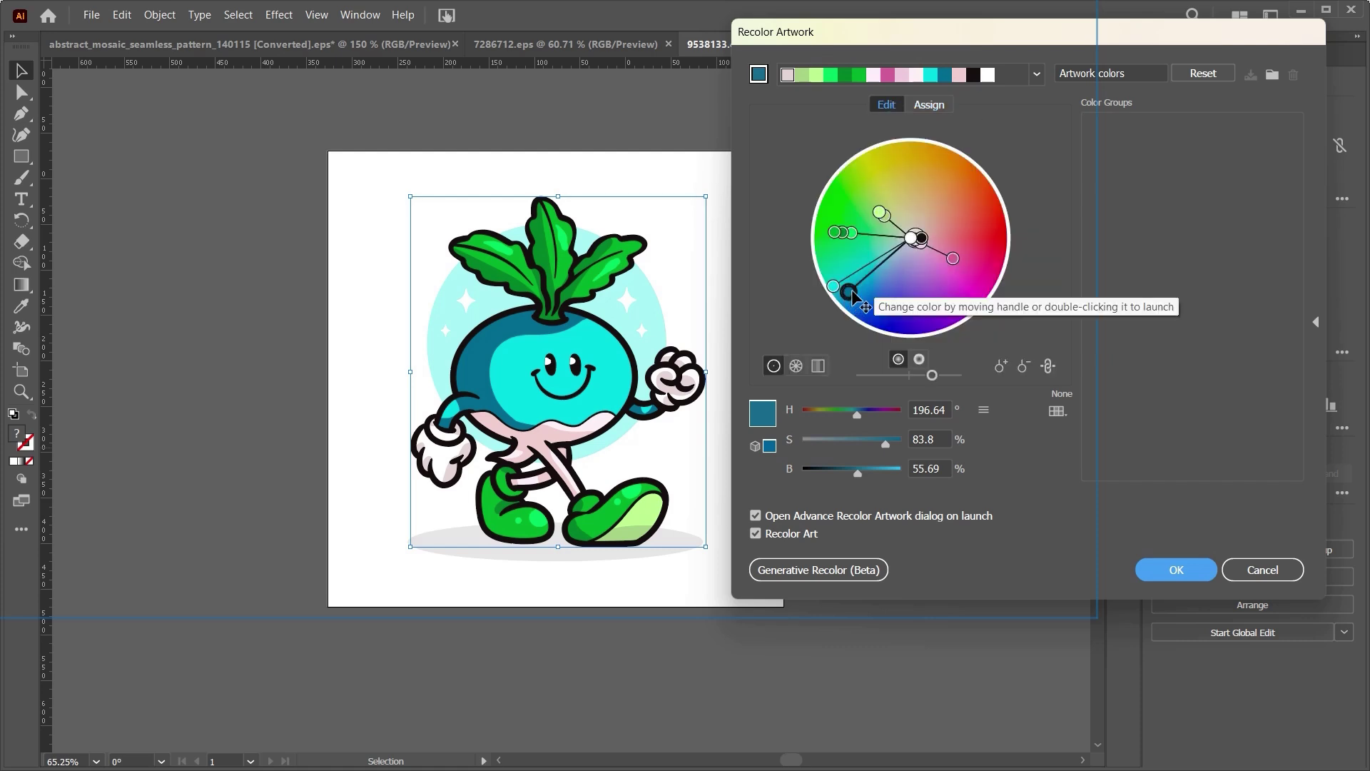
- Rotate the wheel harmony until the radish is deep blue with green leaves and shoes, then apply
drag(849, 291, 975, 274)
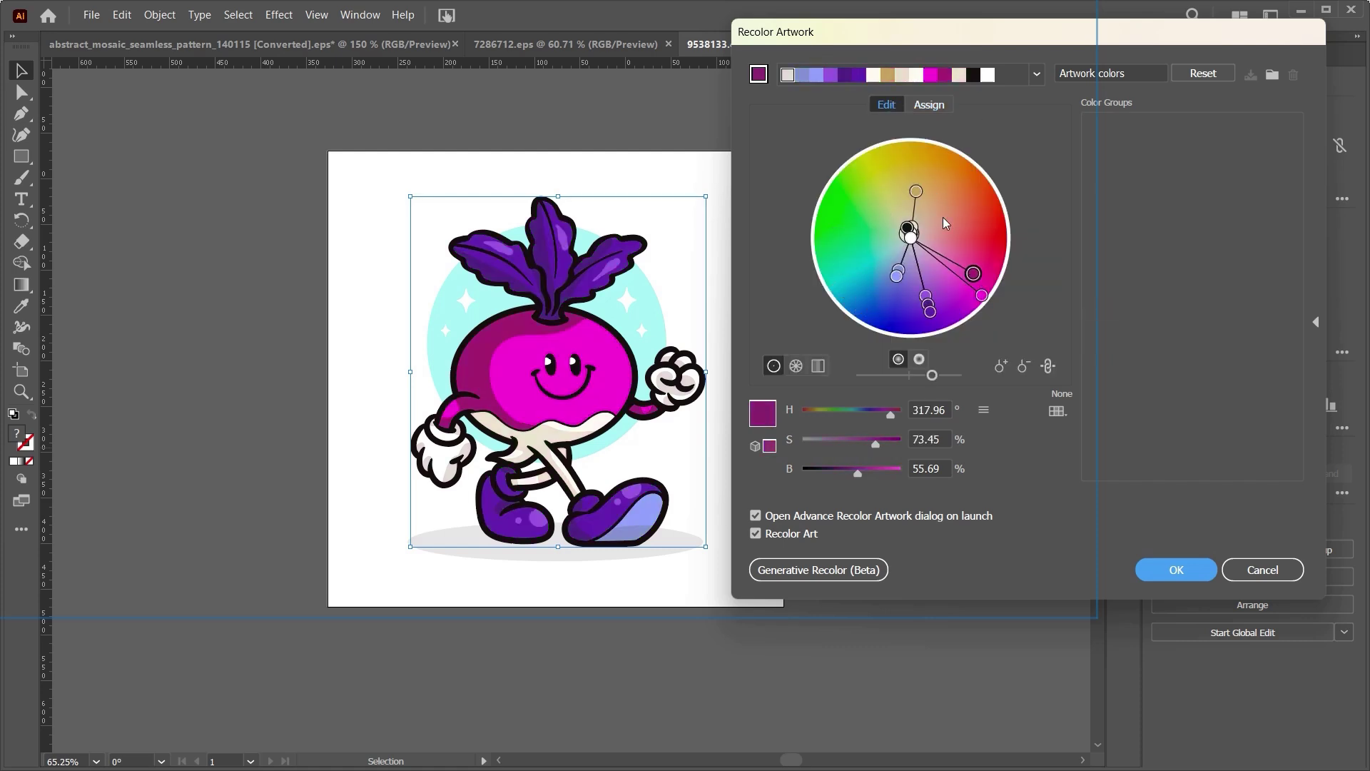
drag(919, 190, 819, 227)
drag(899, 243, 868, 296)
drag(949, 201, 844, 215)
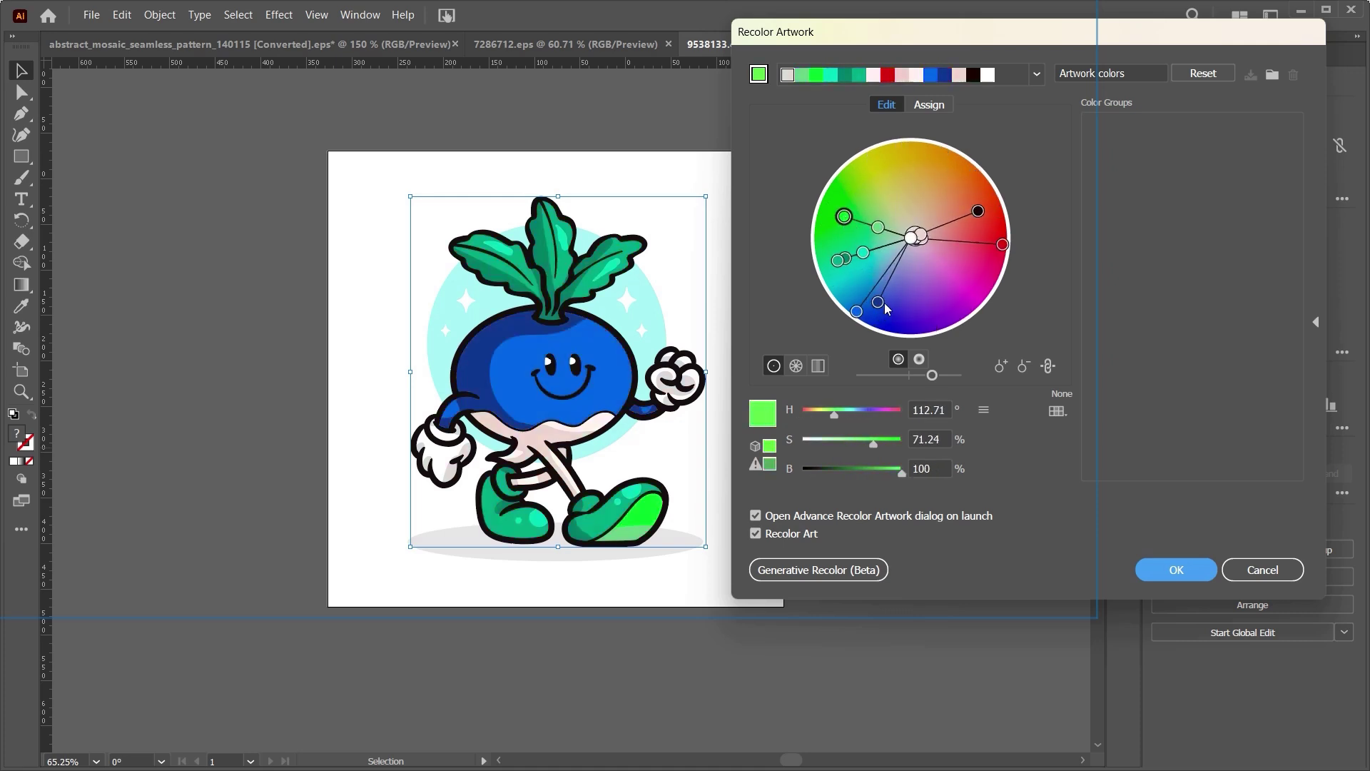
click(1174, 569)
click(904, 242)
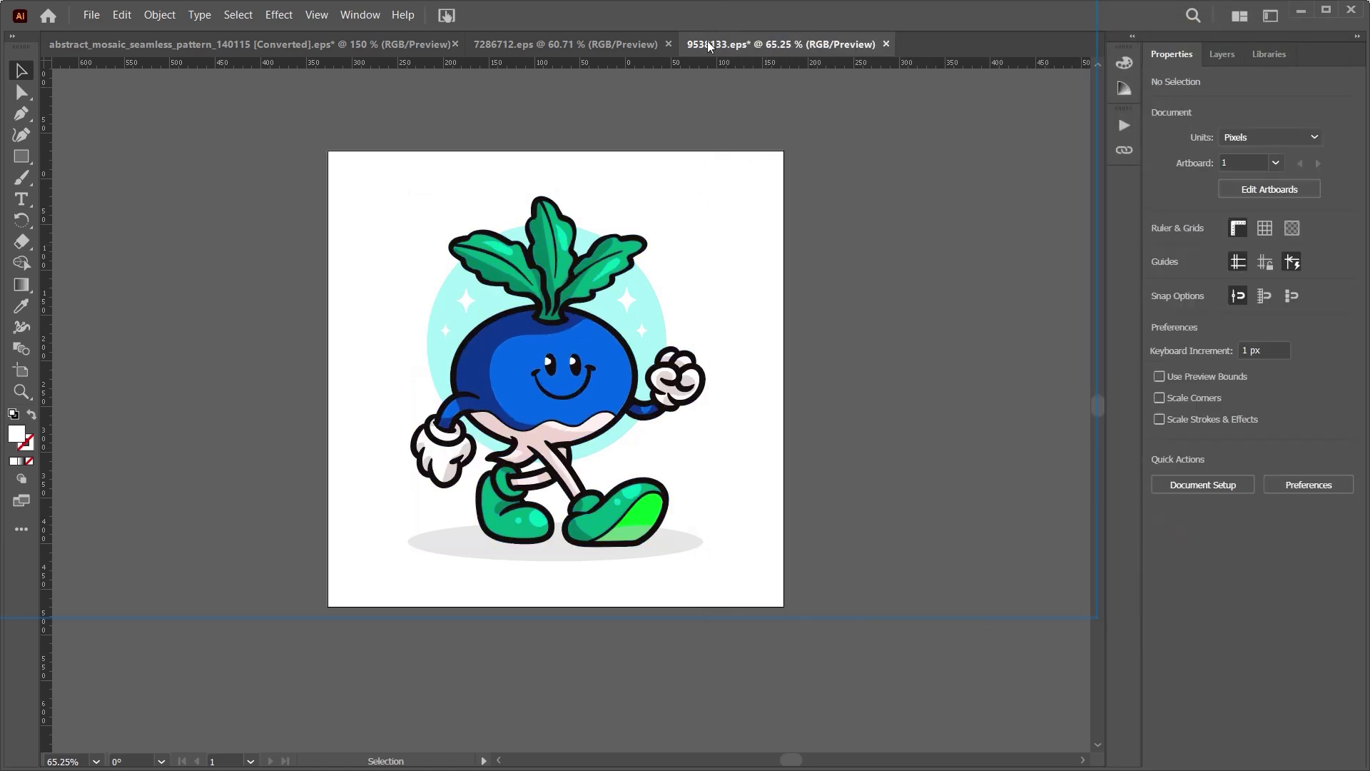
- On the 7286712.eps tab, marquee-select all the family artwork and open Recolor Artwork
click(612, 45)
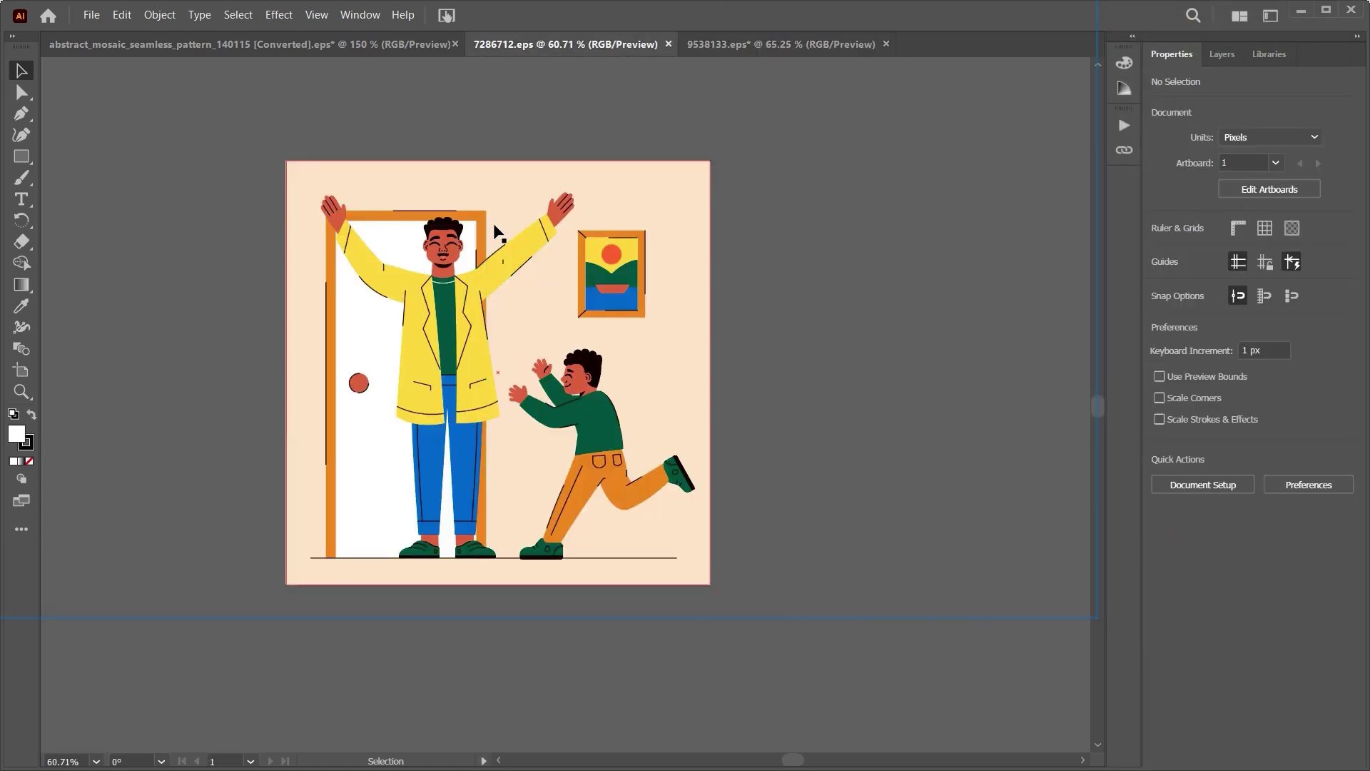
drag(263, 126, 592, 576)
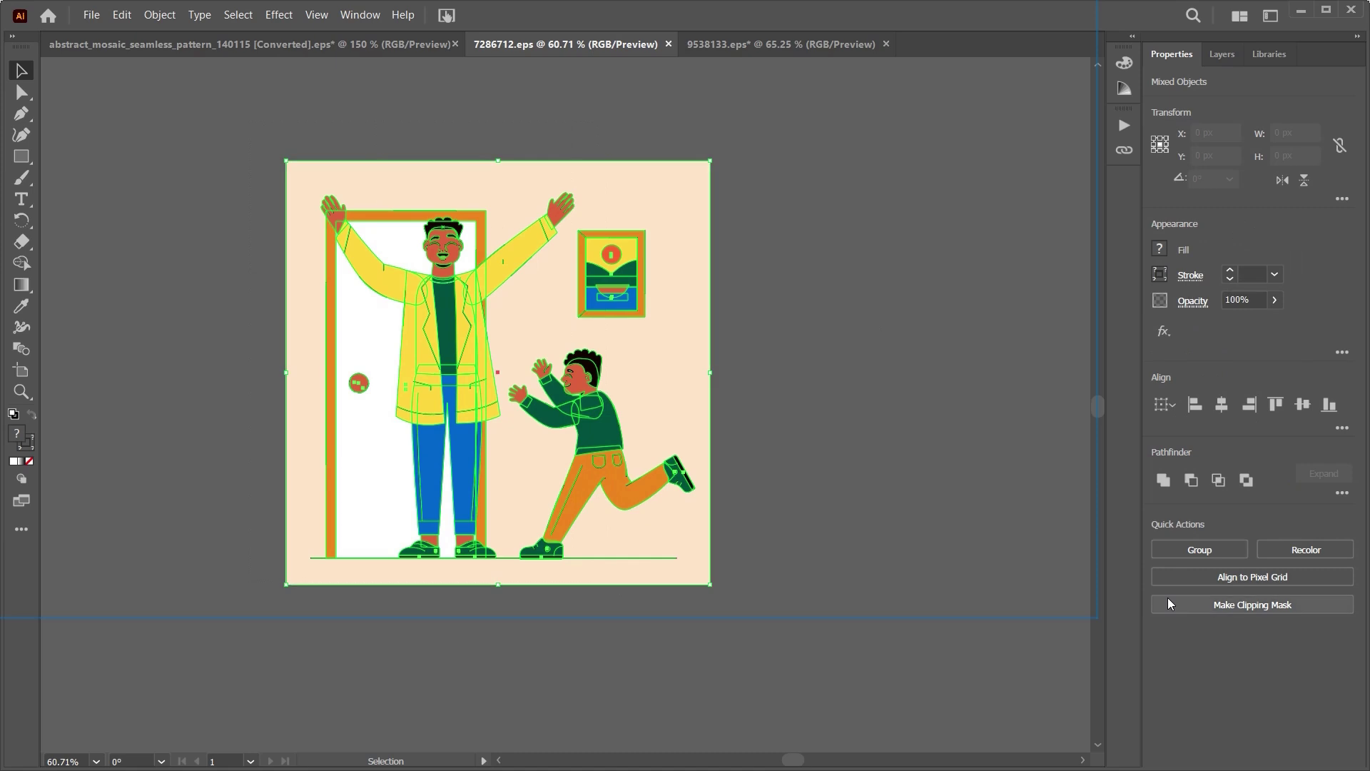
drag(258, 136, 756, 615)
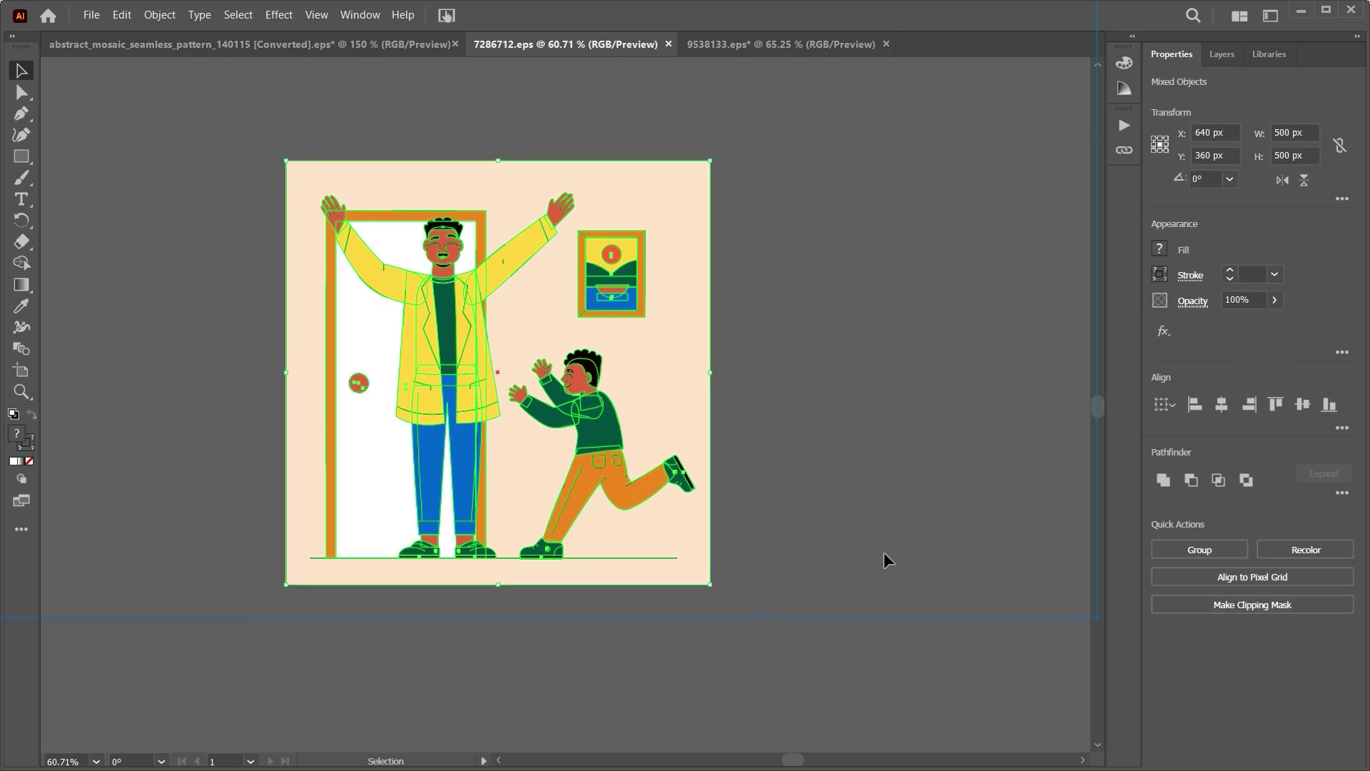
click(1296, 551)
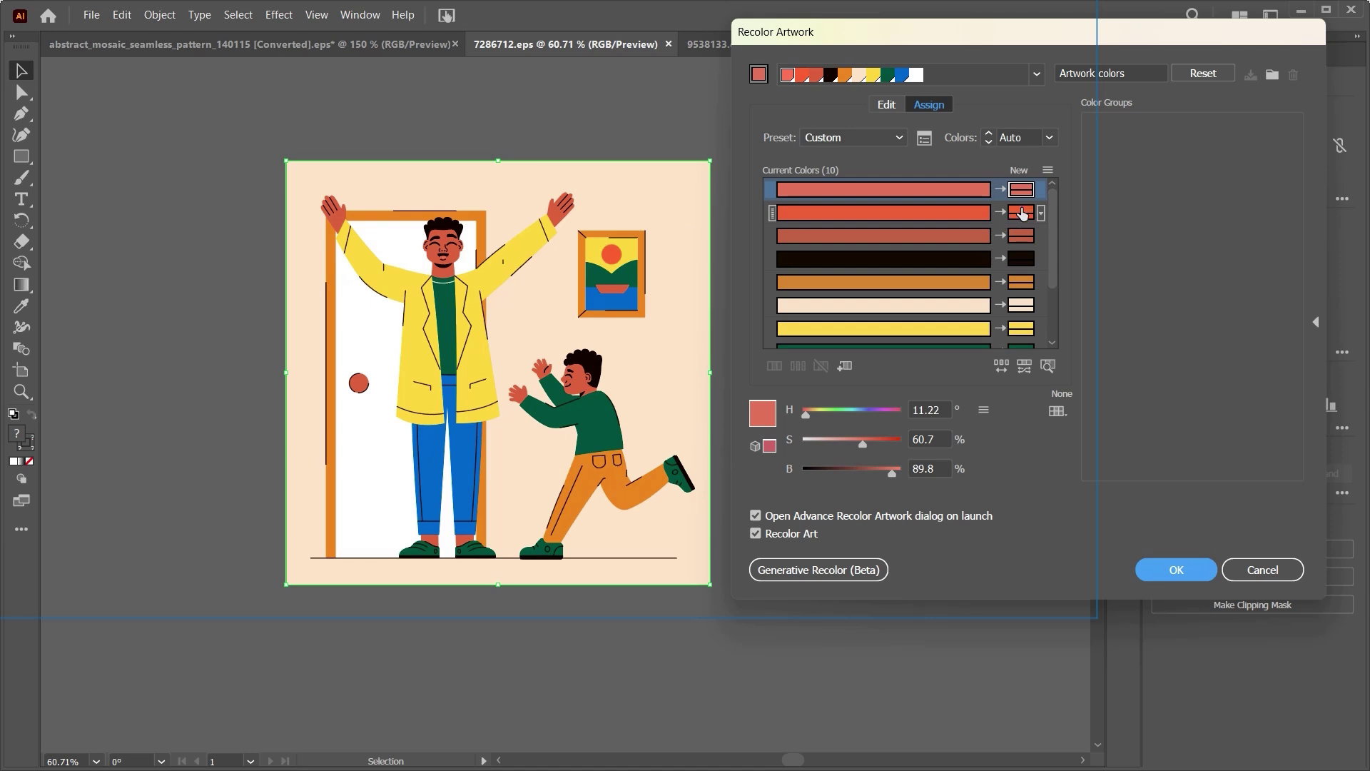
- Replace the two skin tones with a darker brownish red and a dark maroon
double_click(1023, 214)
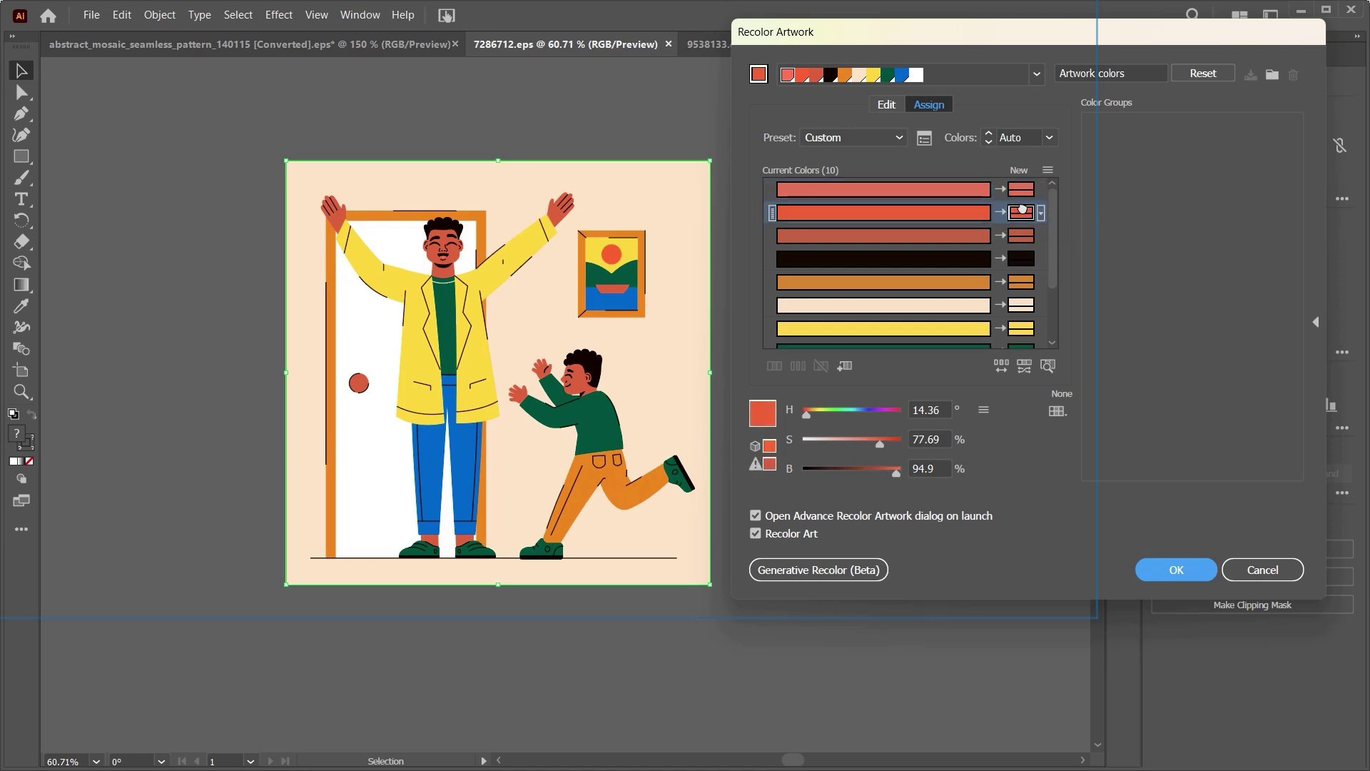
click(787, 281)
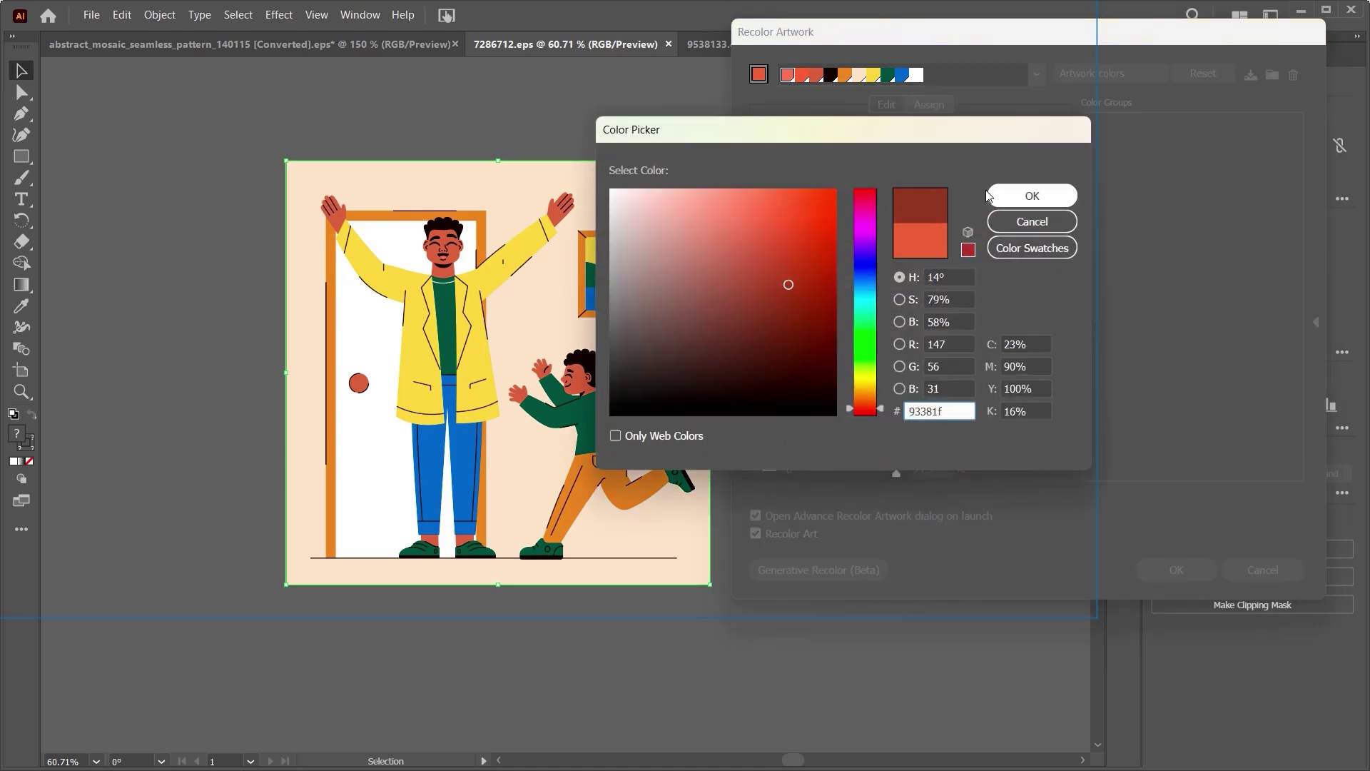
click(1021, 200)
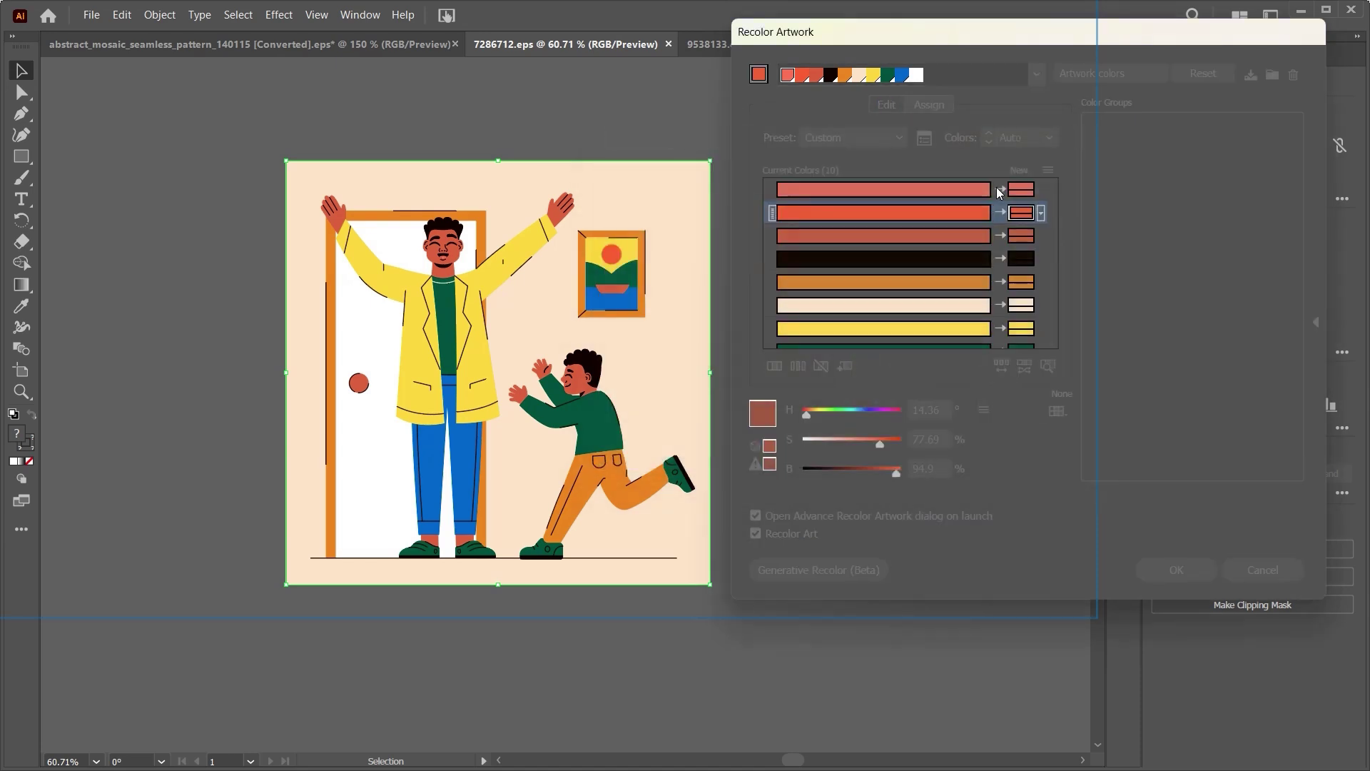
double_click(1021, 236)
click(825, 344)
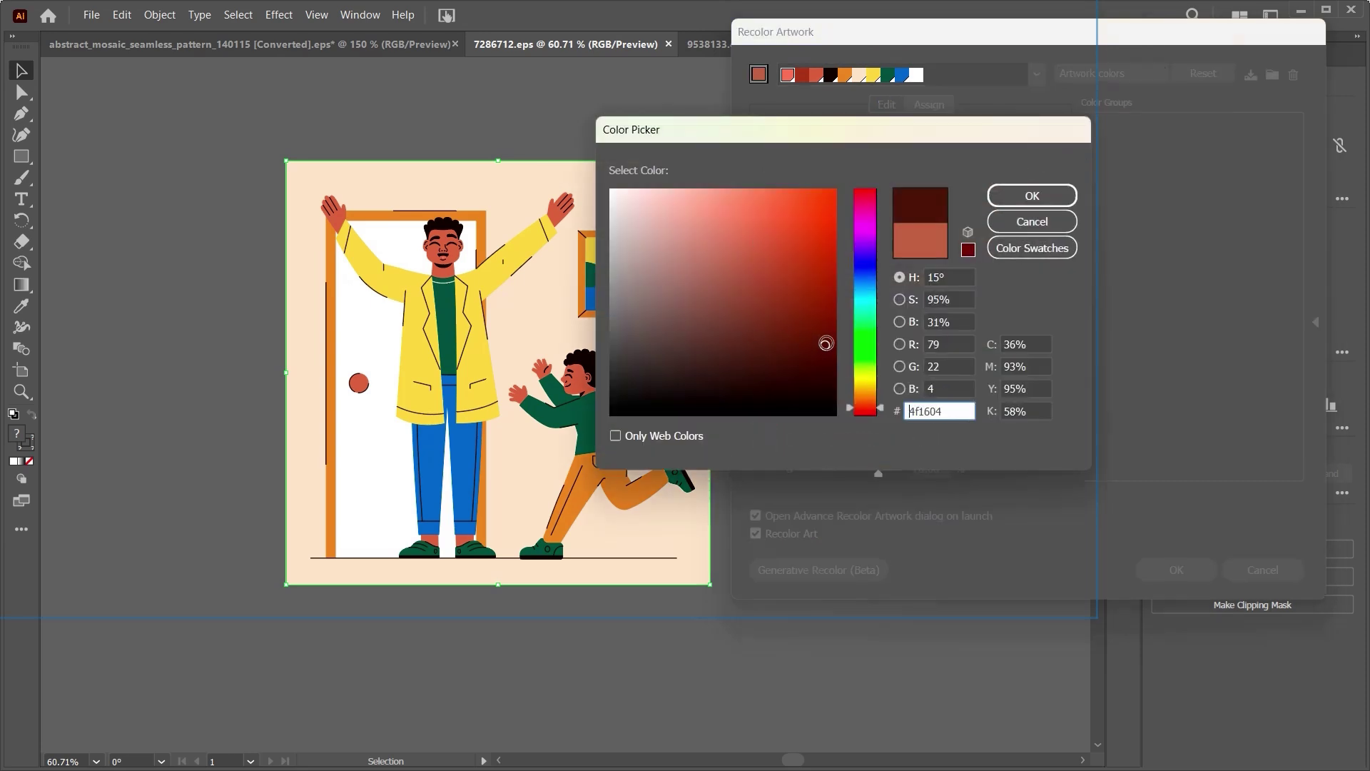
click(1032, 196)
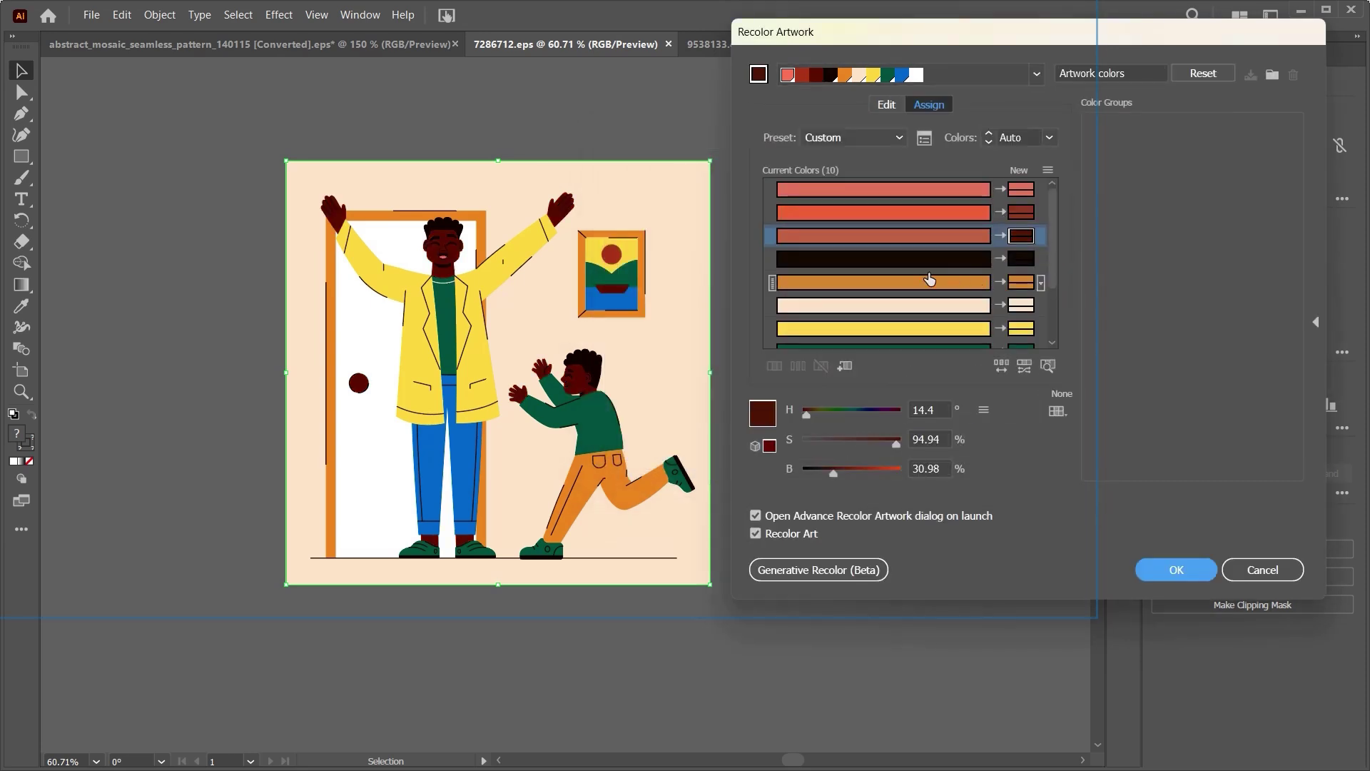
- Try a light blue as the replacement for the top pink colour
scroll(1023, 237, down, 1)
scroll(1013, 240, up, 1)
click(1022, 189)
double_click(762, 412)
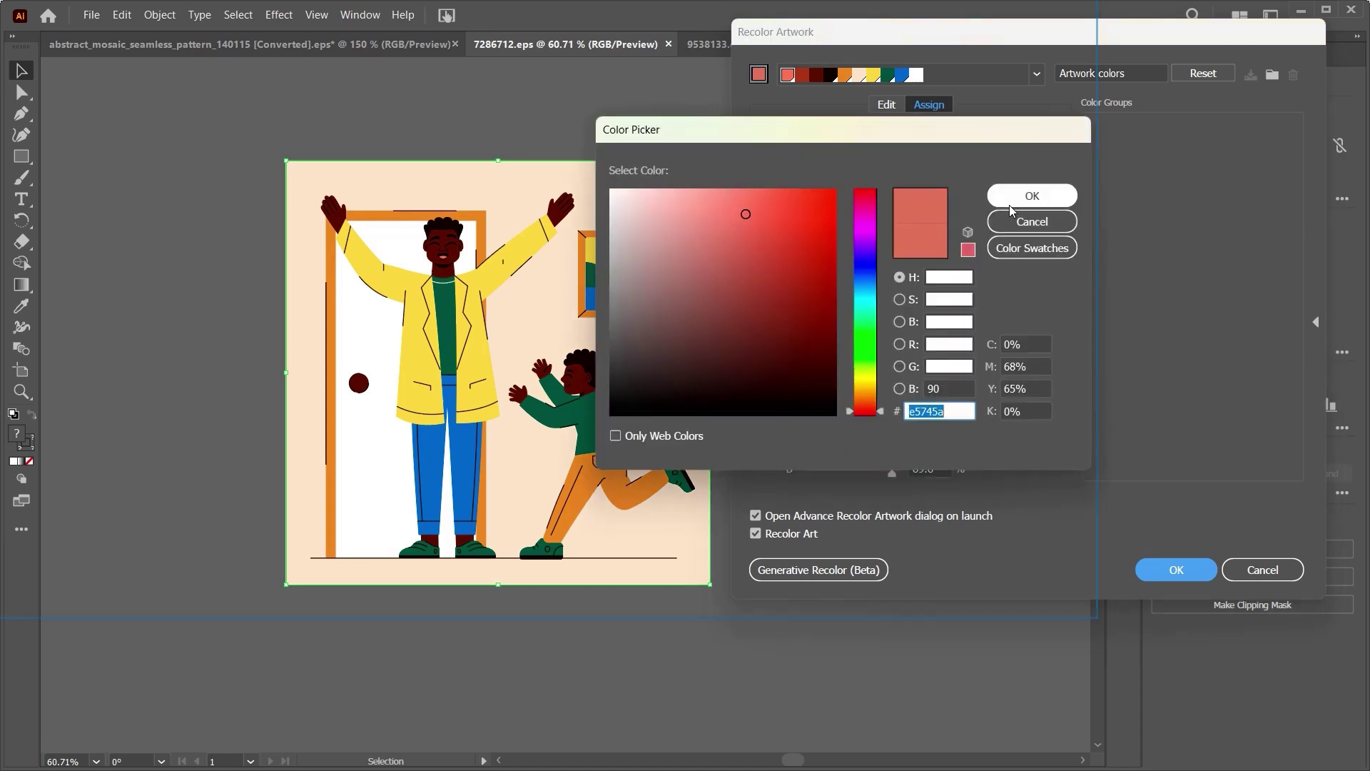
click(813, 293)
click(866, 267)
click(868, 287)
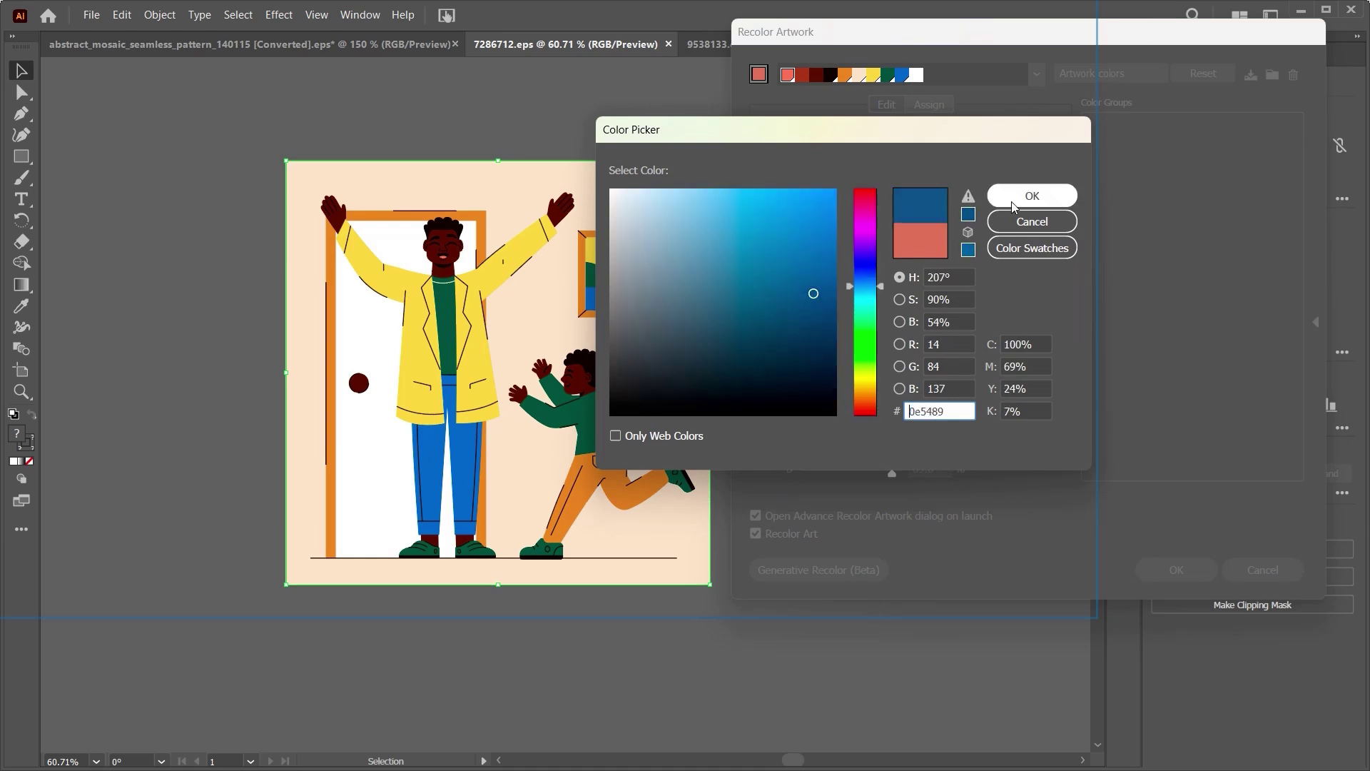
click(1033, 196)
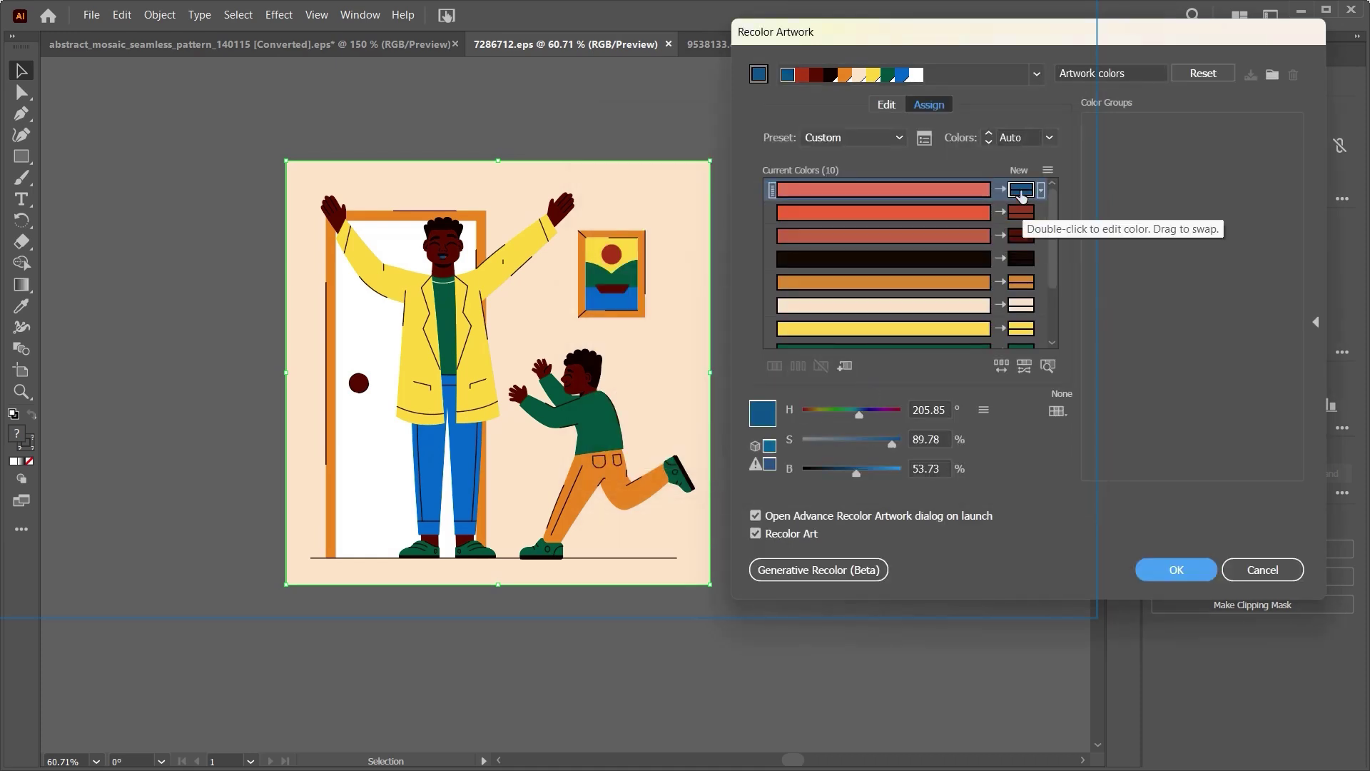
- Change the top pink colour's replacement to pinkish magenta #d8075c
double_click(1021, 189)
drag(867, 251, 867, 218)
click(811, 211)
click(866, 204)
click(829, 223)
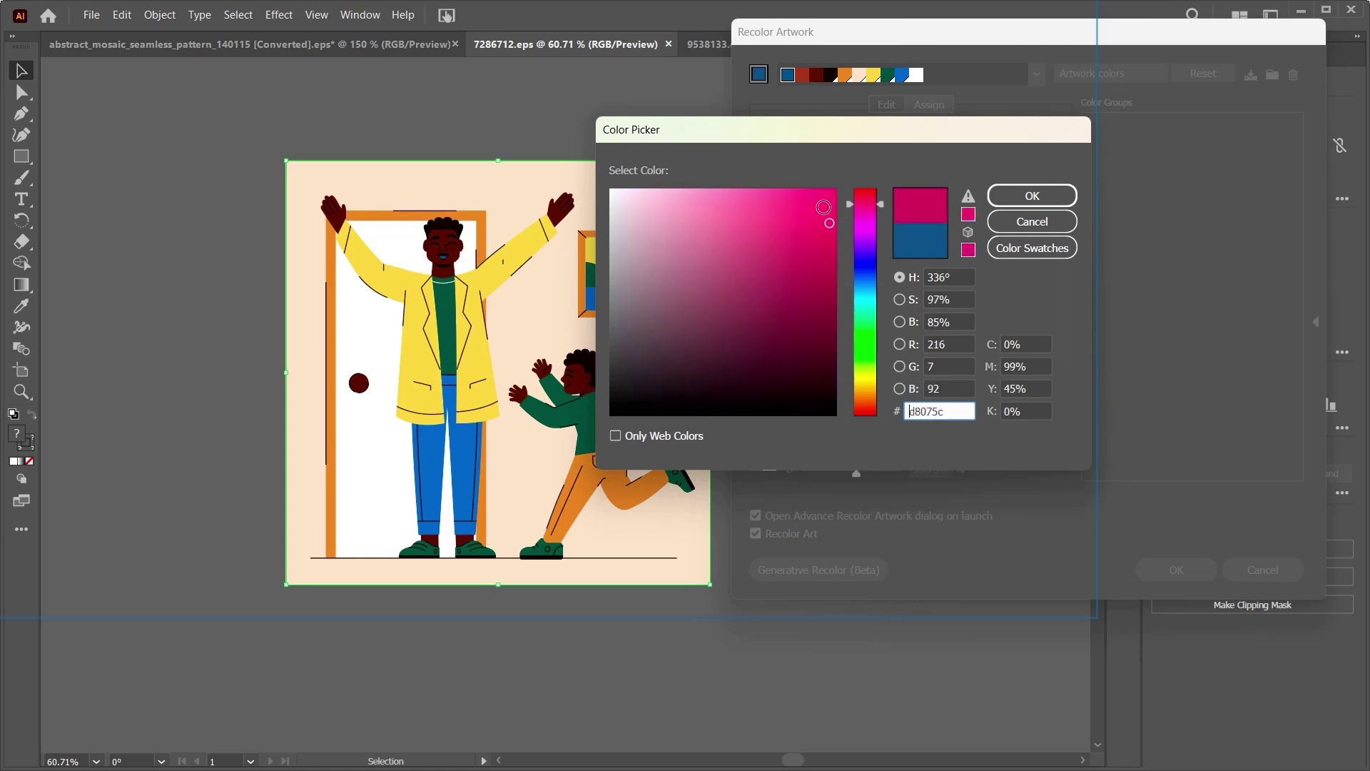
click(1033, 195)
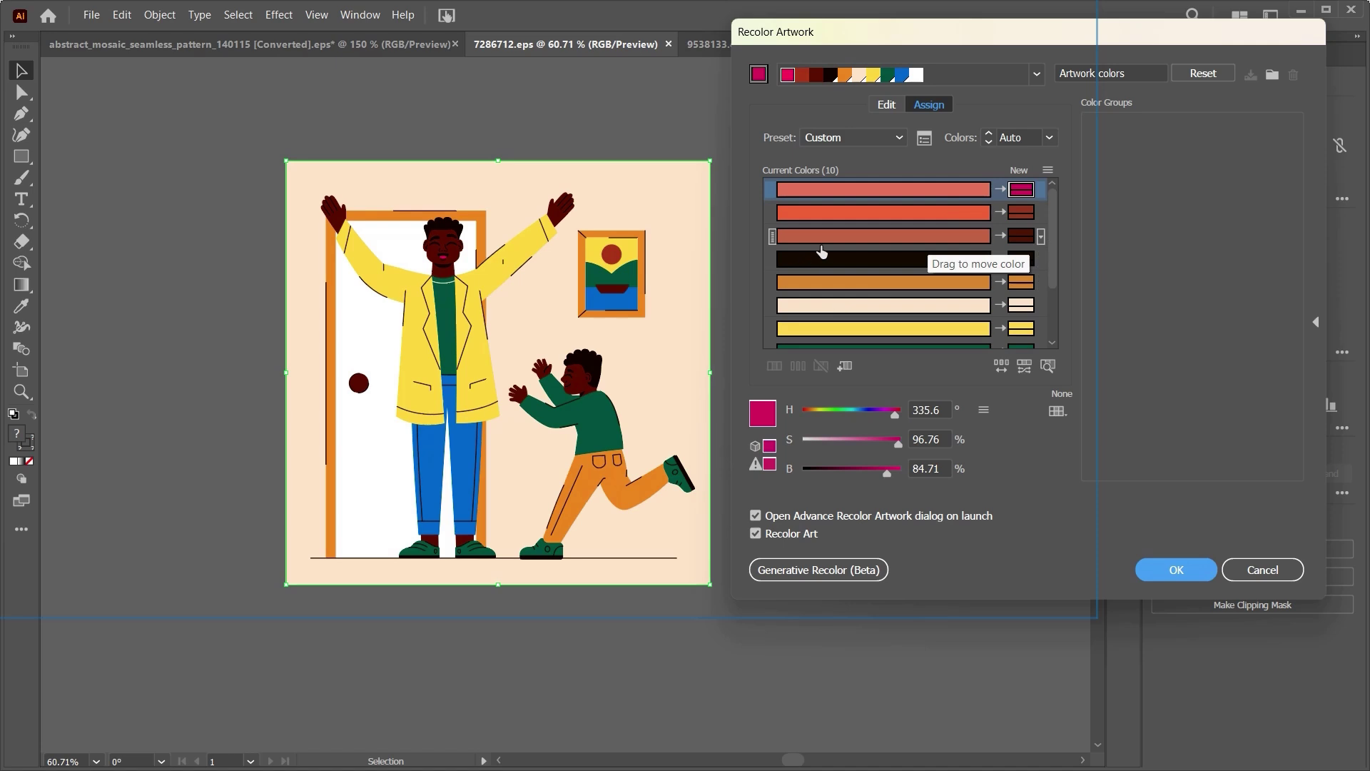
scroll(918, 282, down, 1)
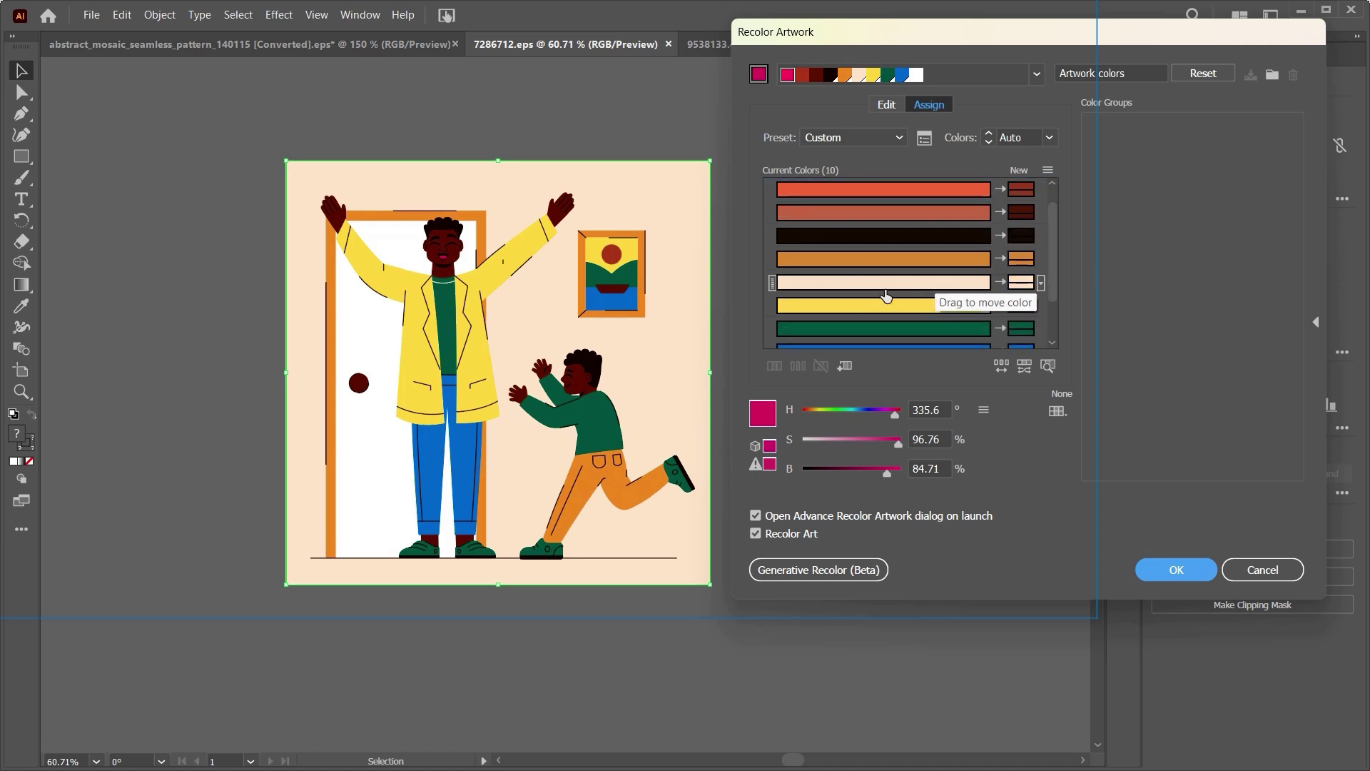
- Replace the yellow of the father's jacket and wall picture with mint green #21f9b7
click(935, 307)
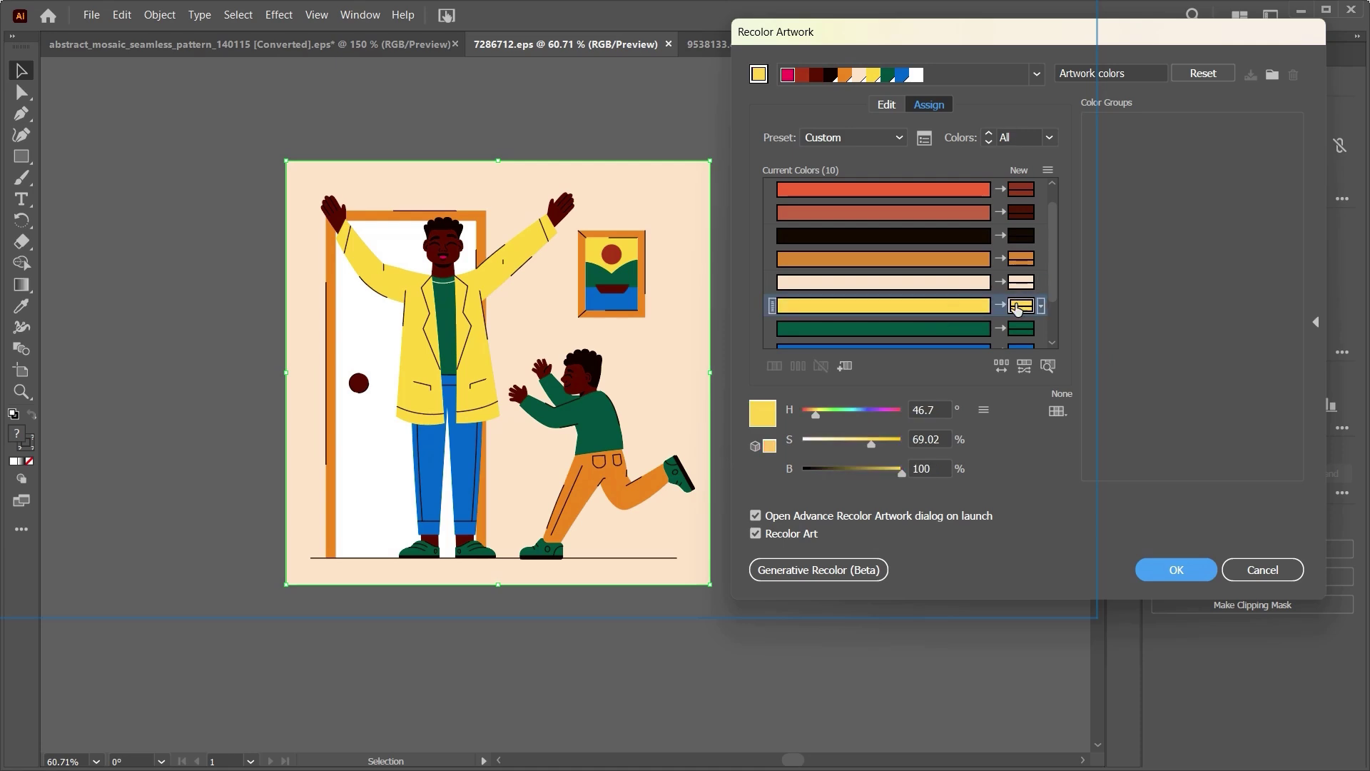
double_click(1021, 305)
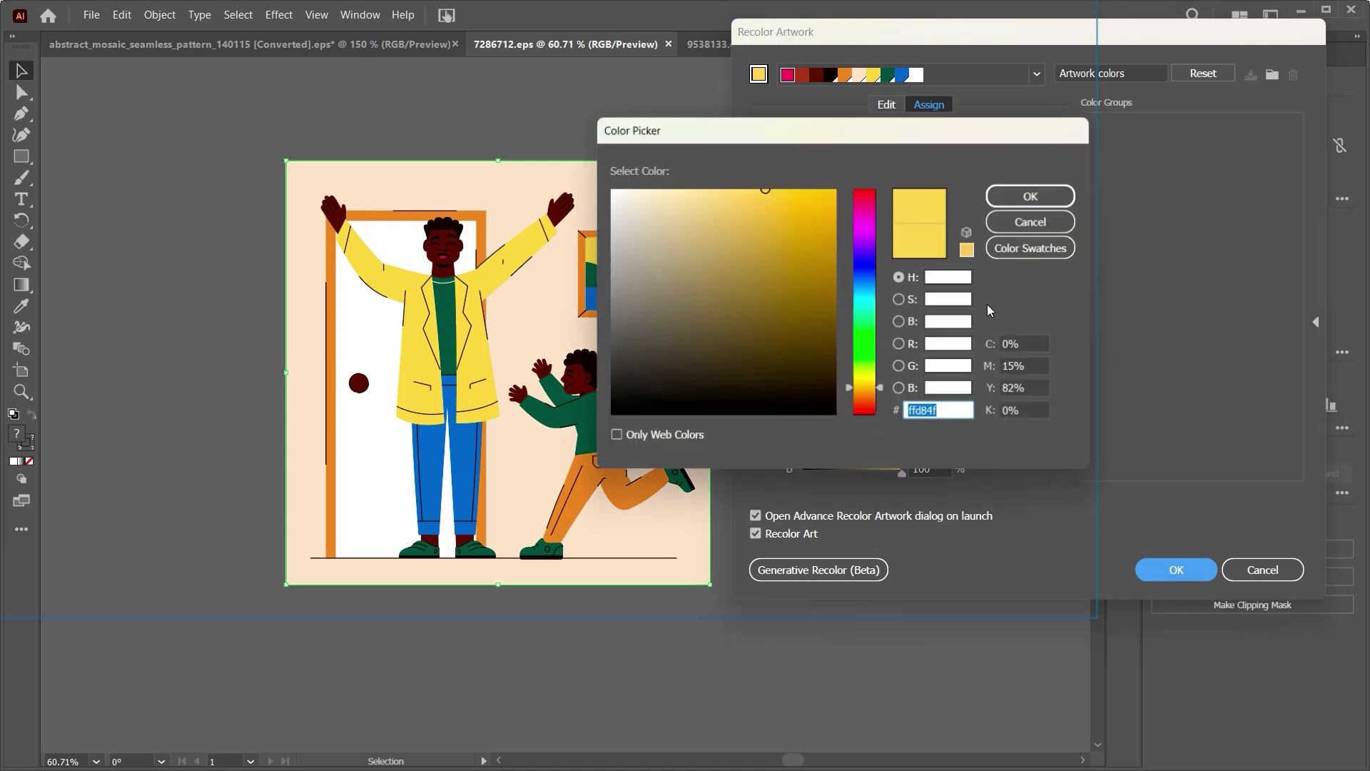
click(875, 314)
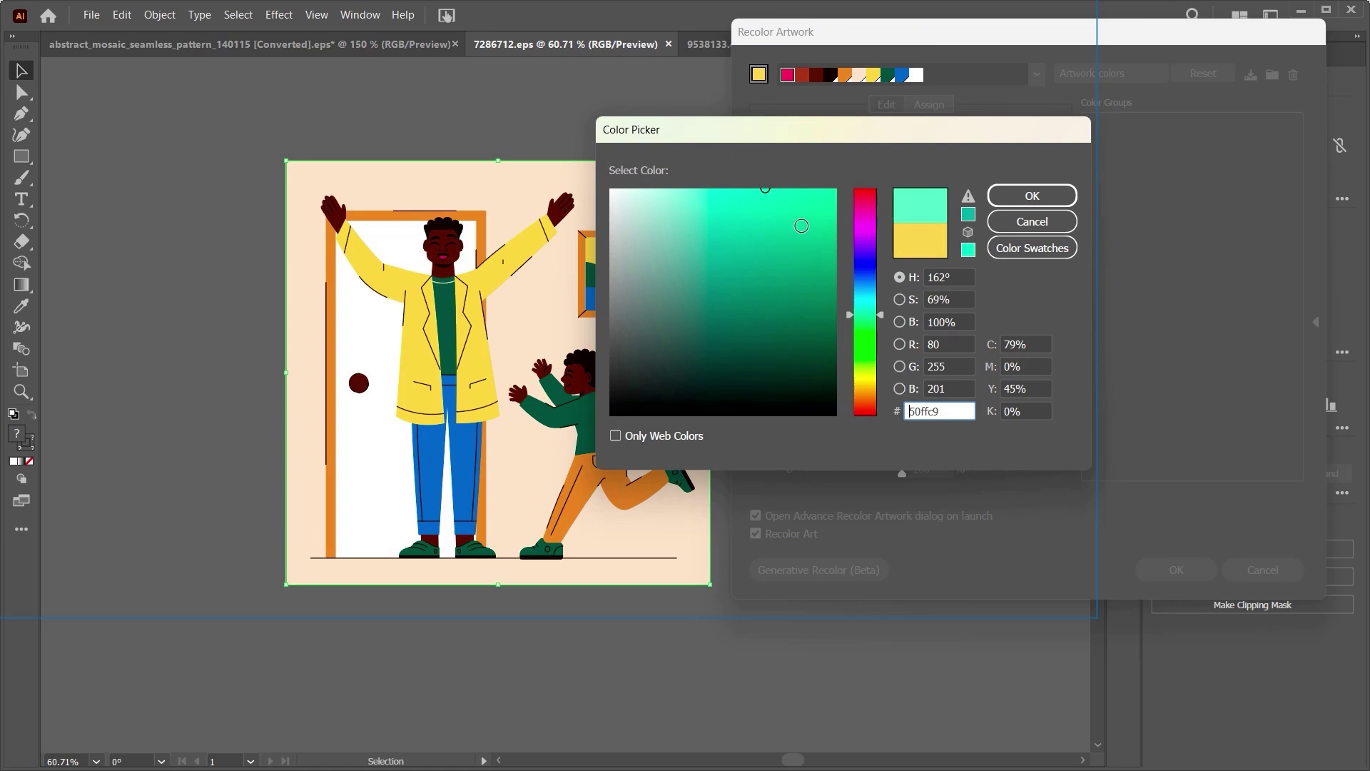
drag(801, 226, 808, 189)
click(1032, 196)
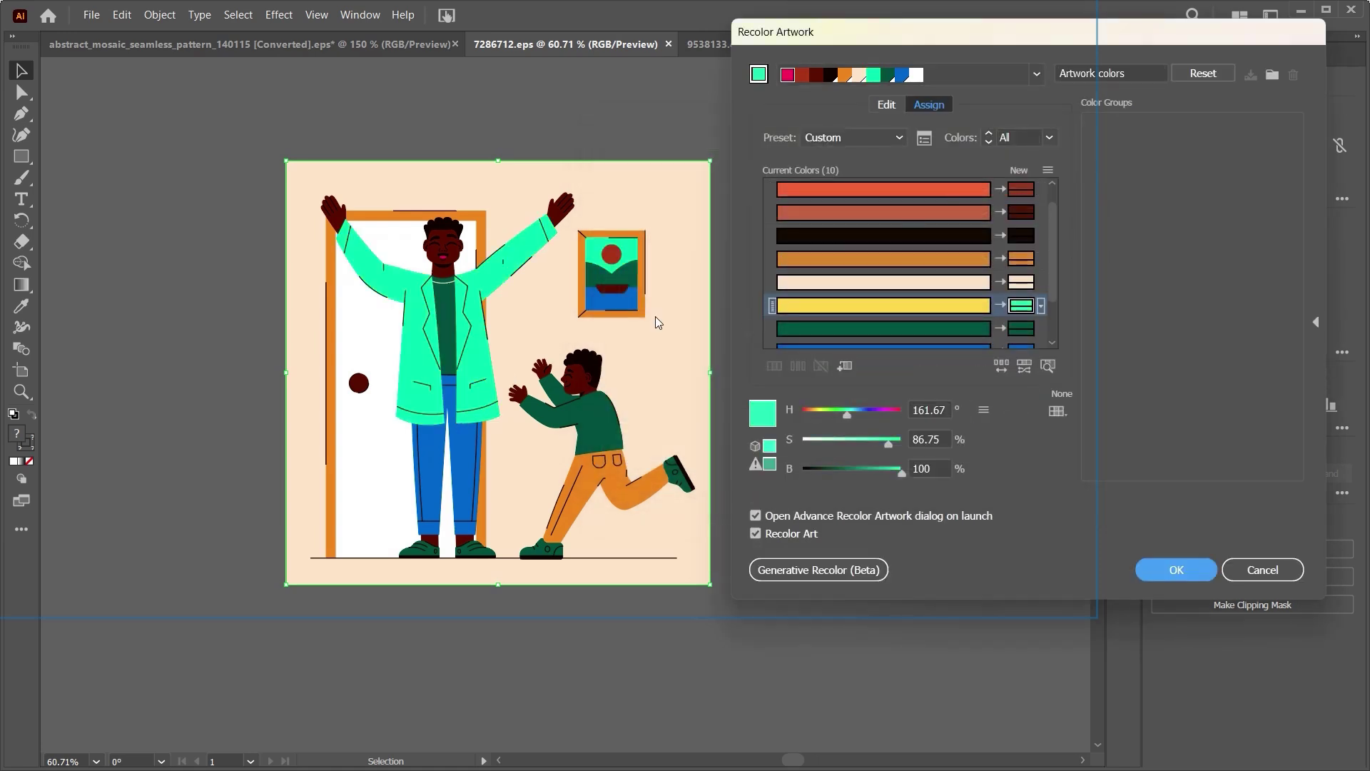
- Keep the blue row at its original colour after trying magenta, and apply the recolouring
scroll(1017, 314, down, 1)
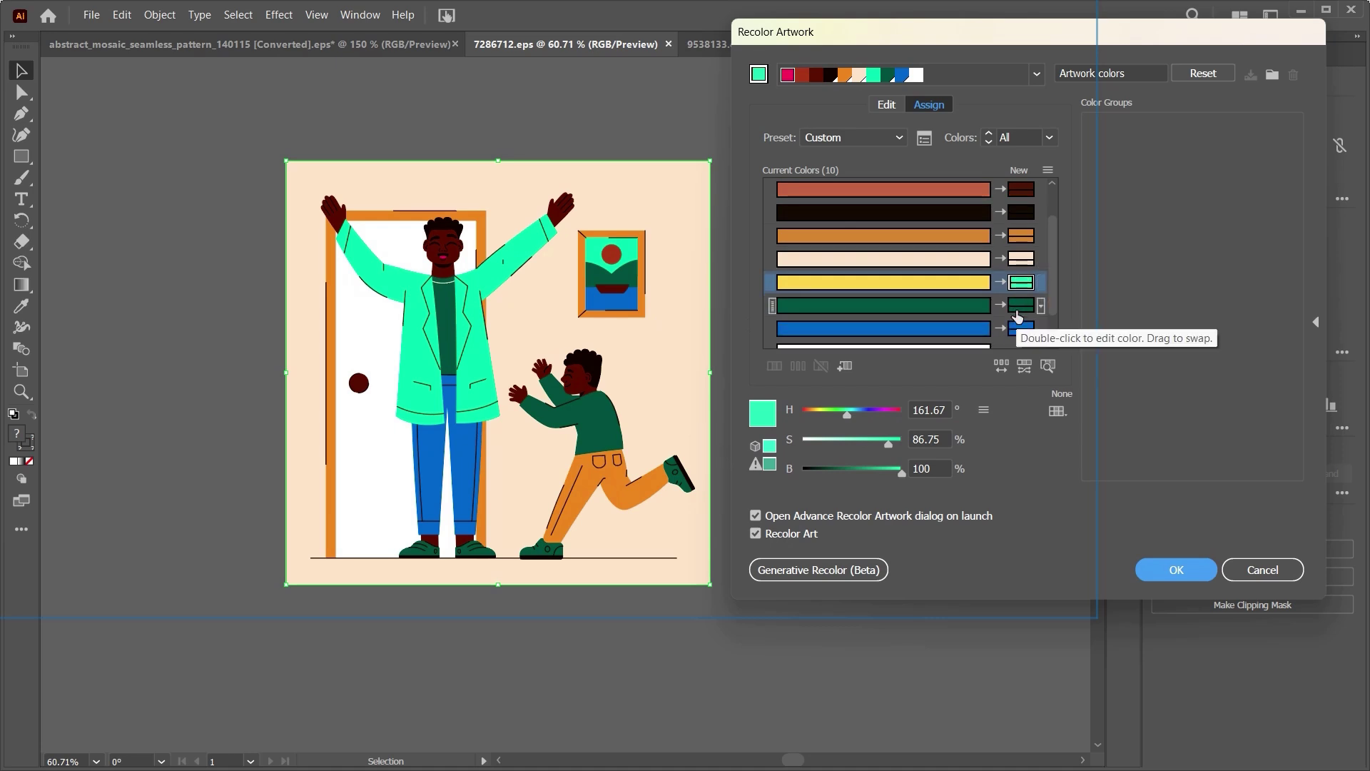
click(1022, 329)
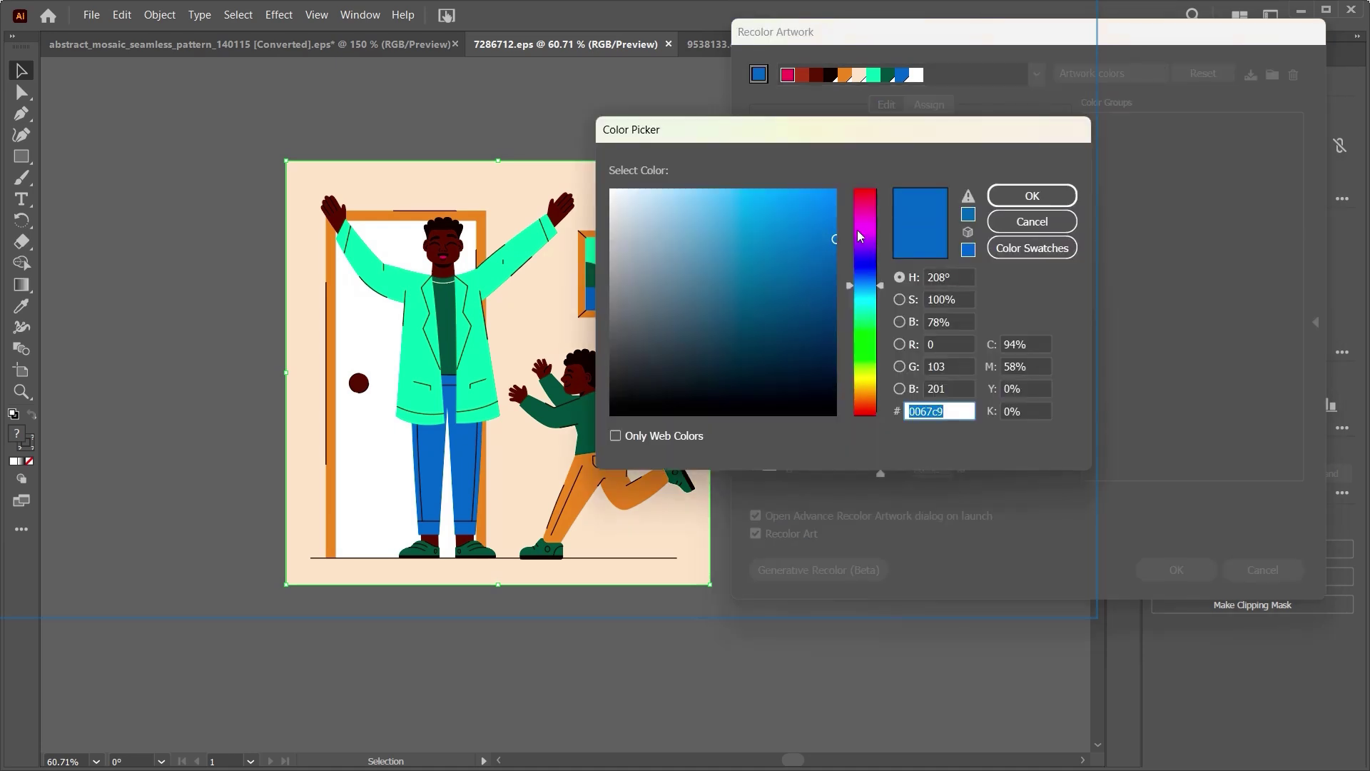
drag(860, 237, 830, 189)
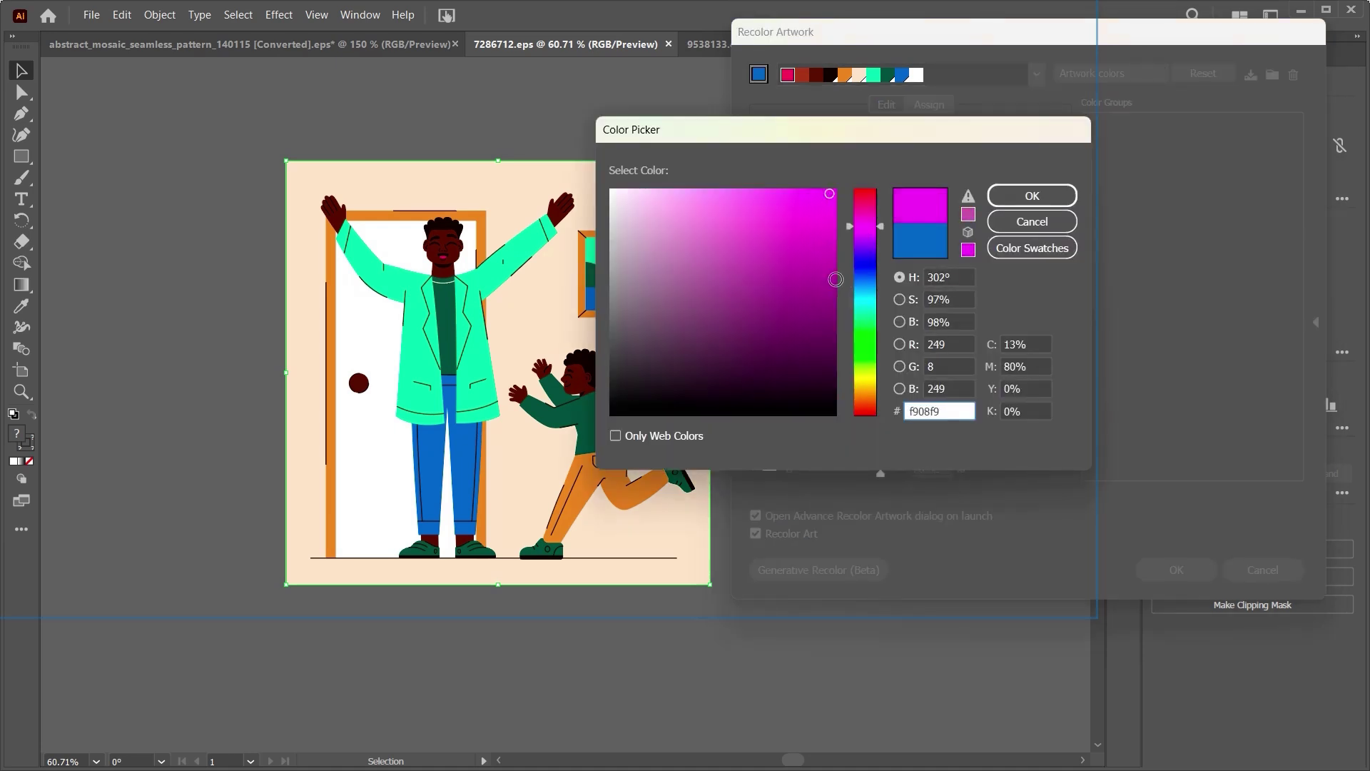
click(920, 240)
click(1014, 201)
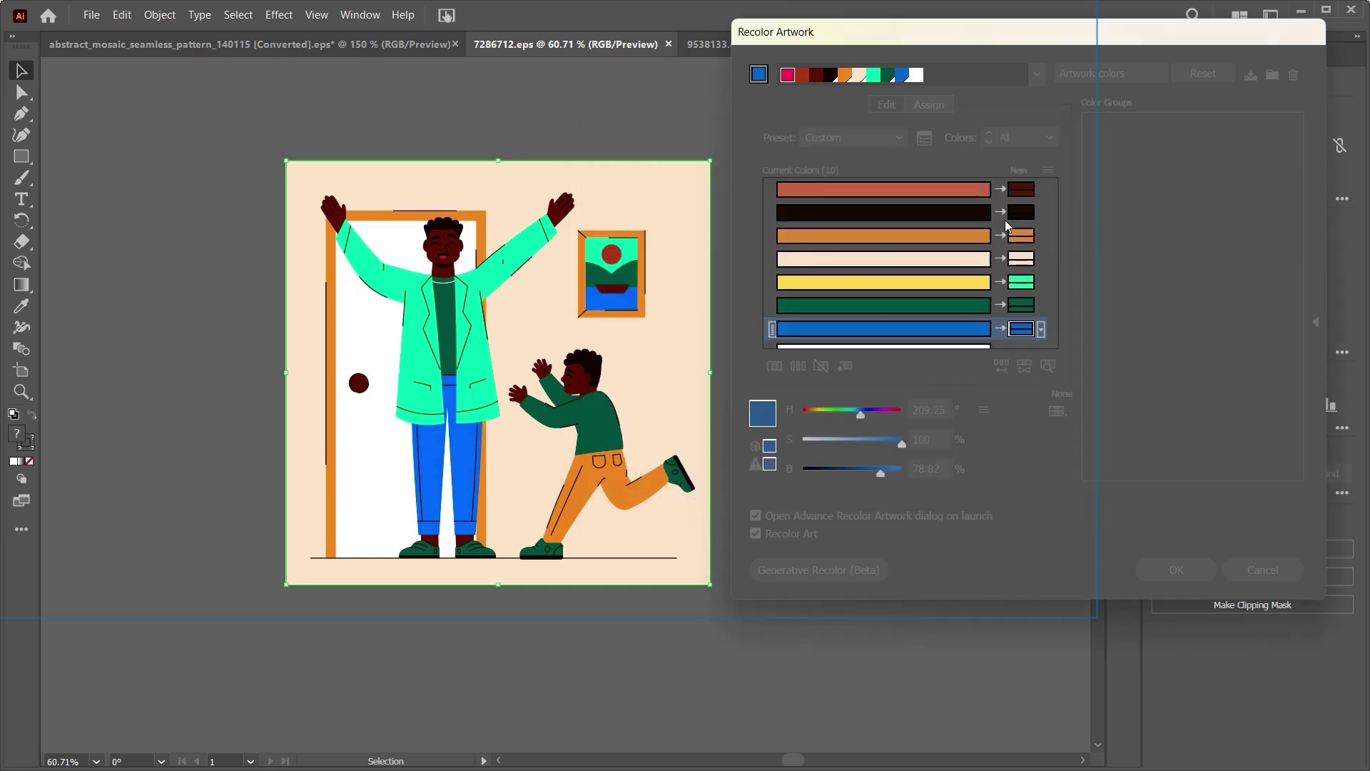
click(1176, 570)
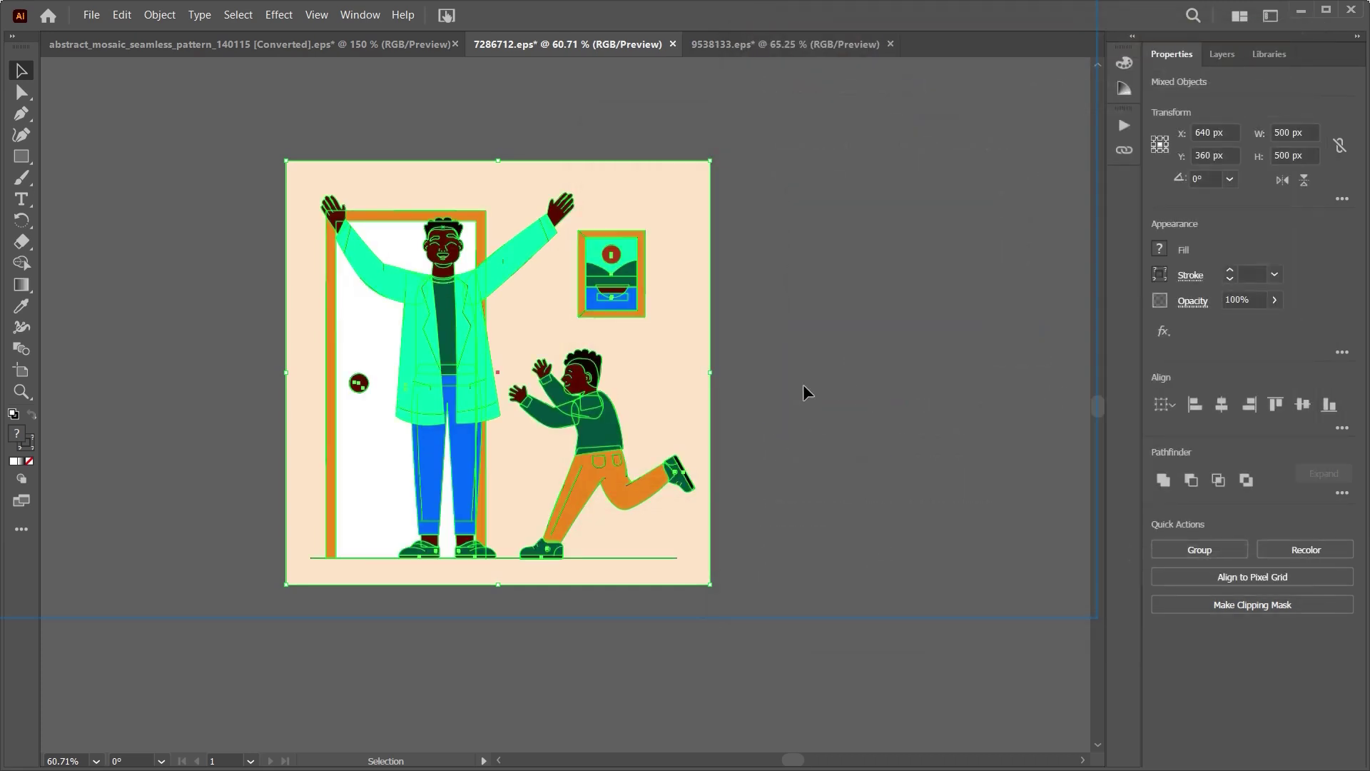